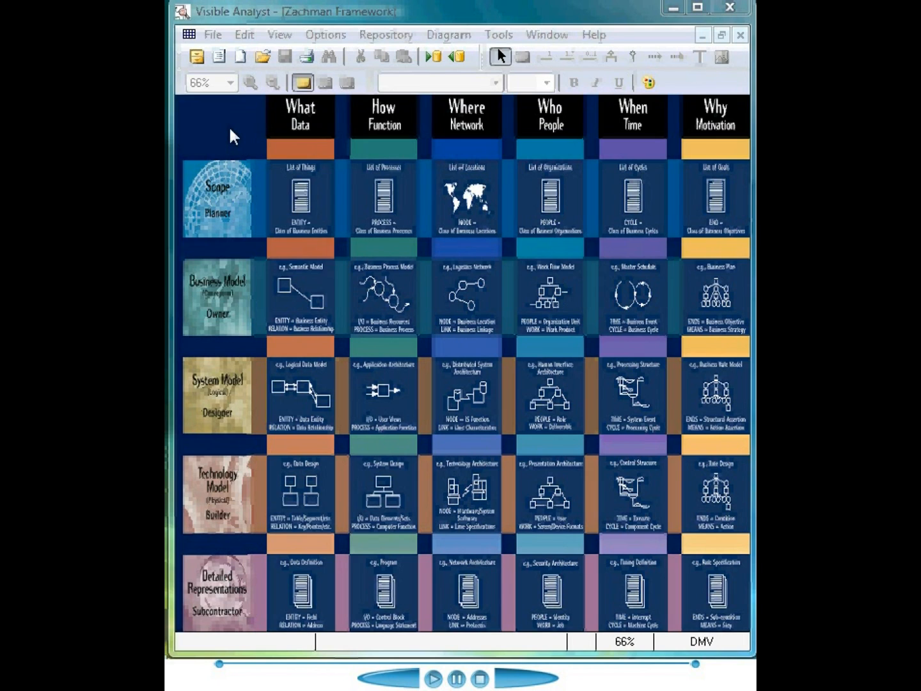
# Open the Drivers License entity relationship diagram from the DMV project's diagram list.
pyautogui.click(263, 57)
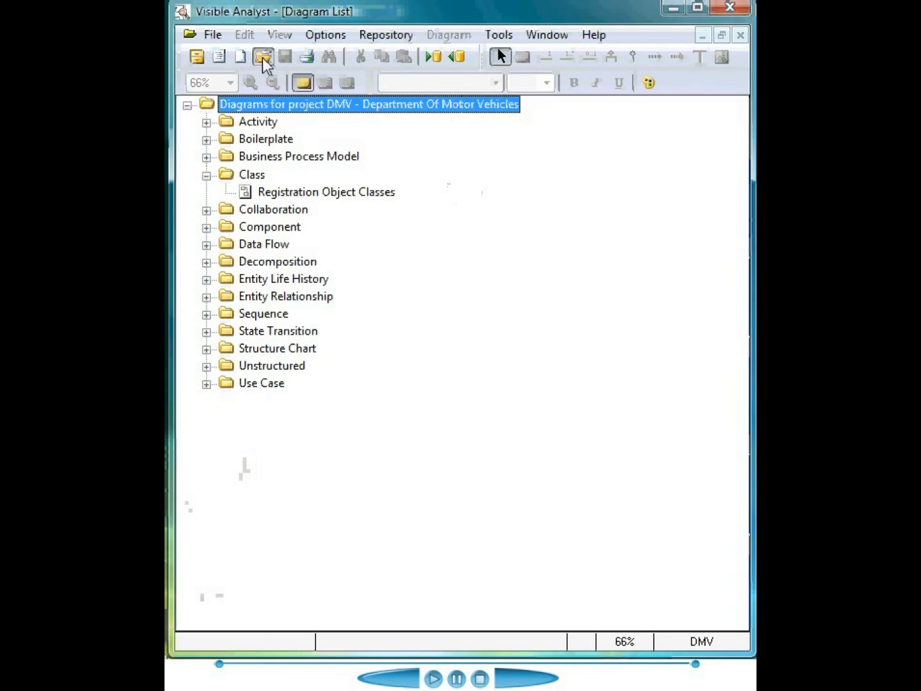
pyautogui.doubleClick(273, 297)
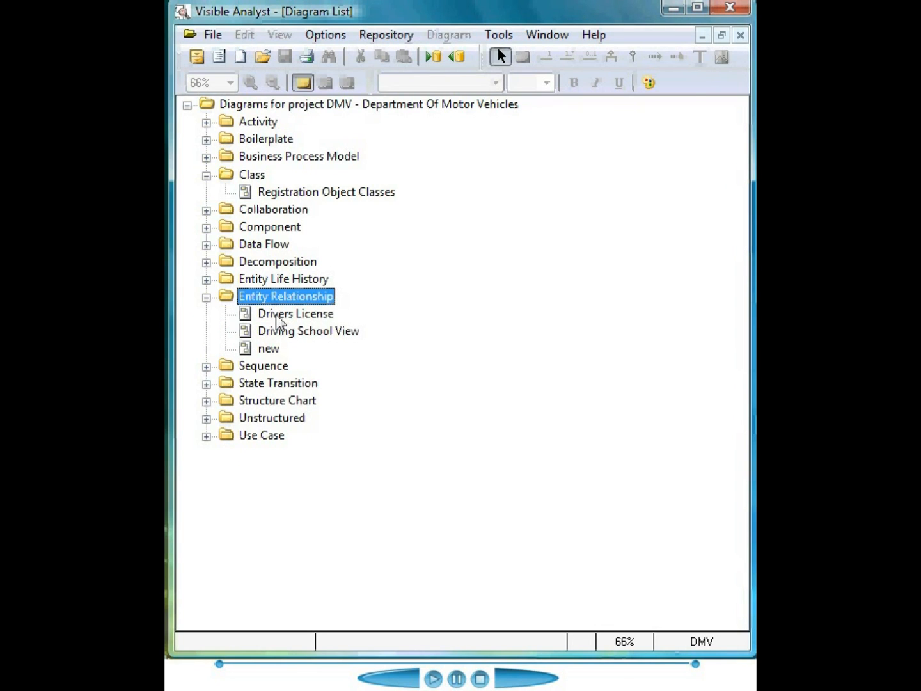
pyautogui.doubleClick(279, 314)
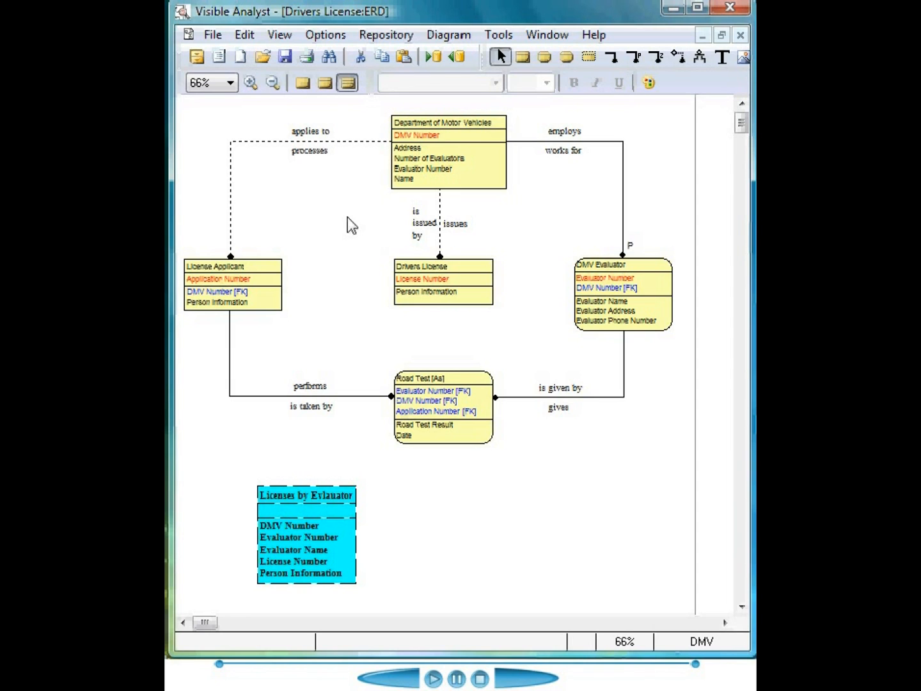
# Start a new Class diagram with the New View drawing method and with entities included.
pyautogui.click(210, 35)
pyautogui.click(224, 215)
pyautogui.click(302, 128)
pyautogui.click(291, 182)
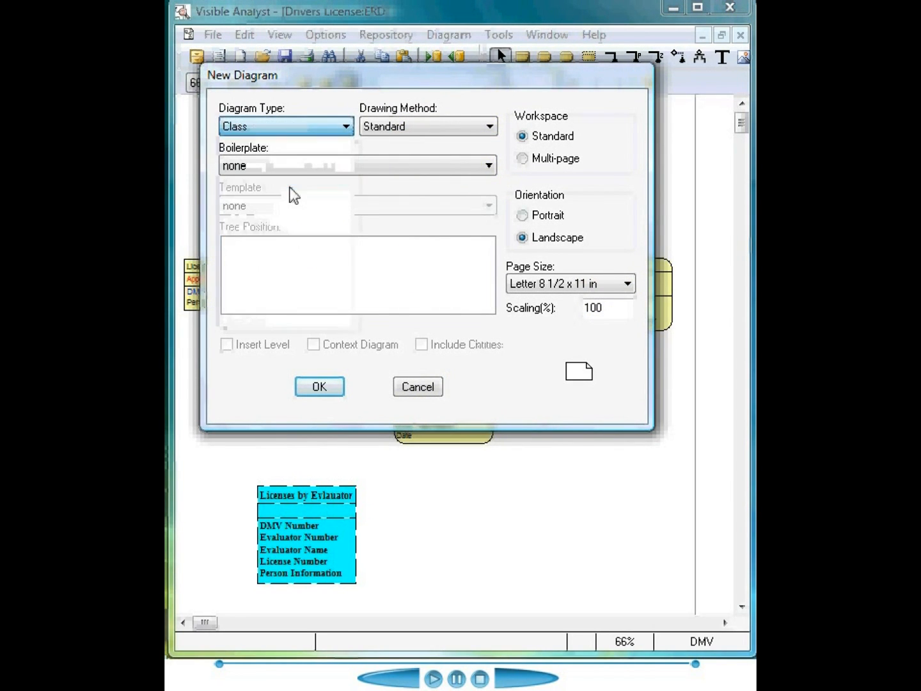
pyautogui.click(431, 126)
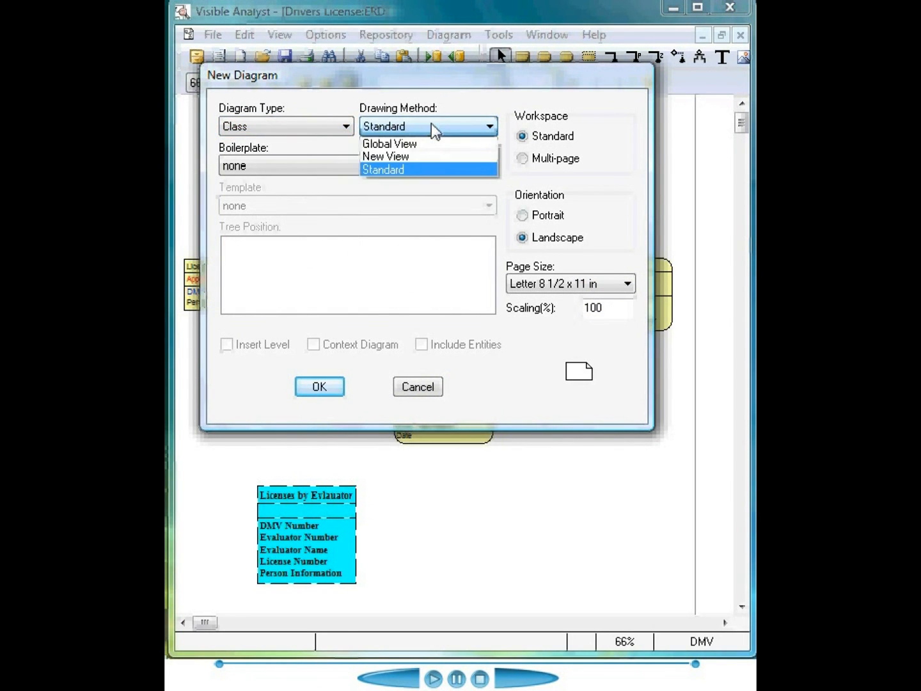
pyautogui.click(431, 156)
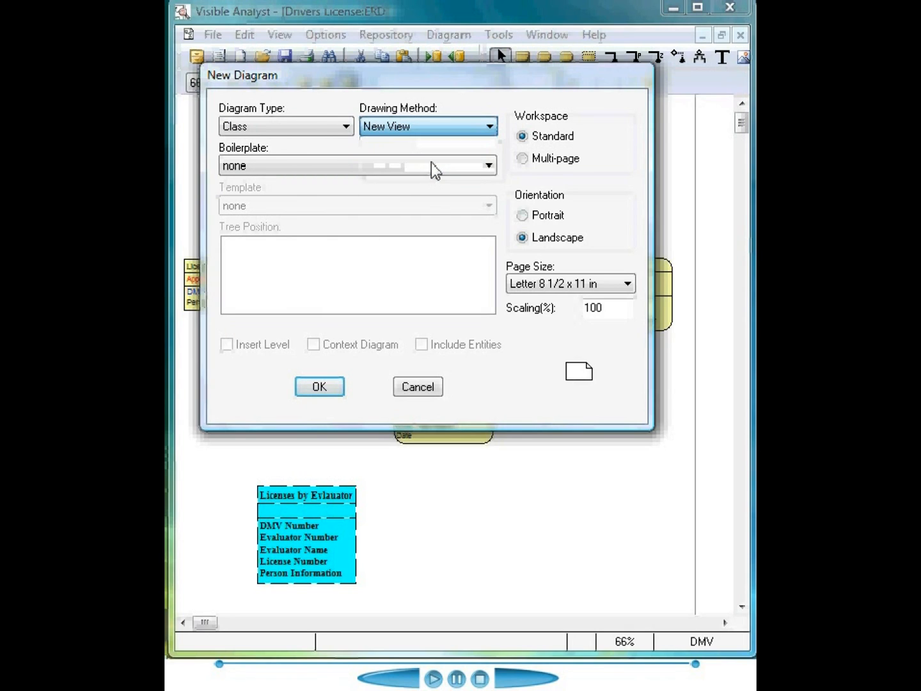
pyautogui.click(423, 346)
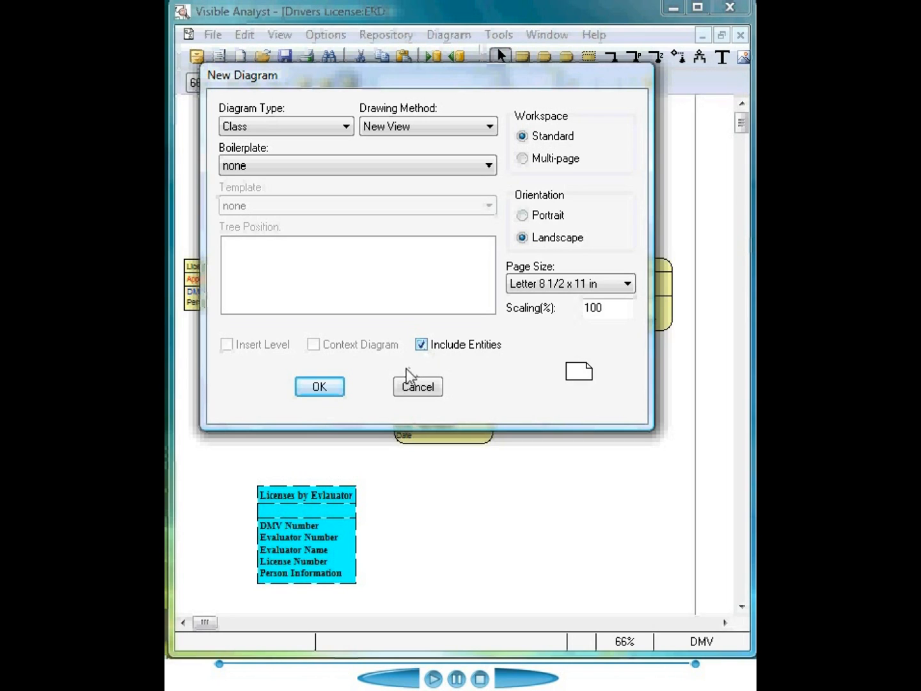
pyautogui.click(315, 385)
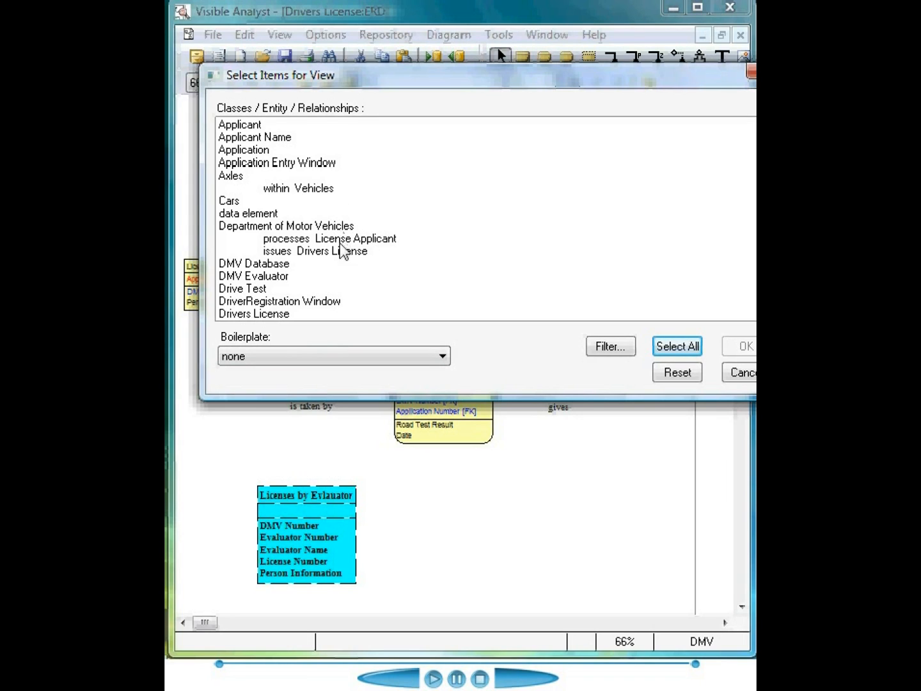
# Generate the view from the "processes License Applicant" and "issues Drivers License" relationships of Department of Motor Vehicles, plus the Registrations class.
pyautogui.click(341, 242)
pyautogui.click(341, 253)
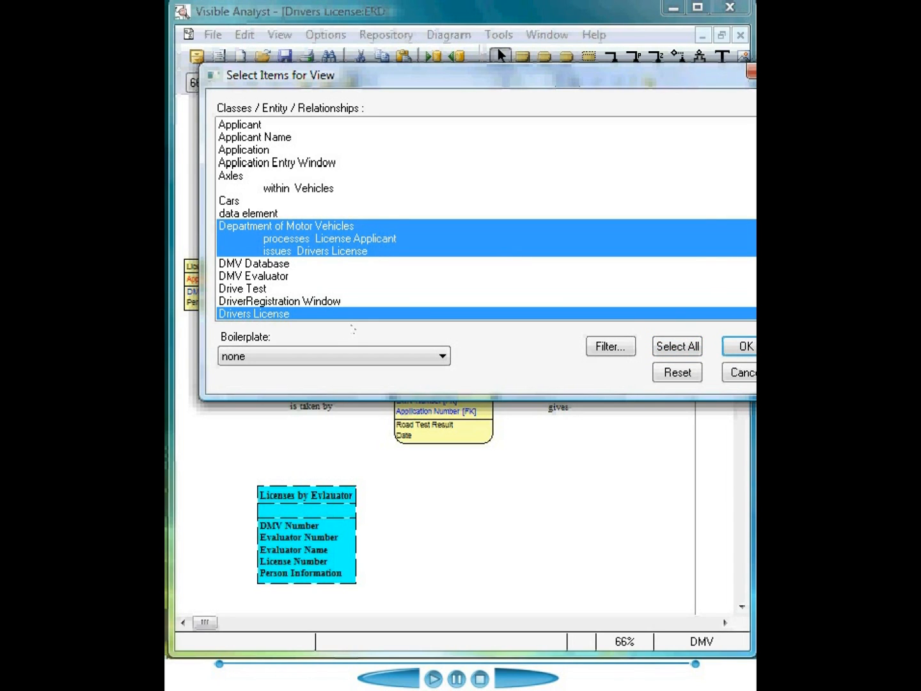
pyautogui.scroll(-10, 487, 218)
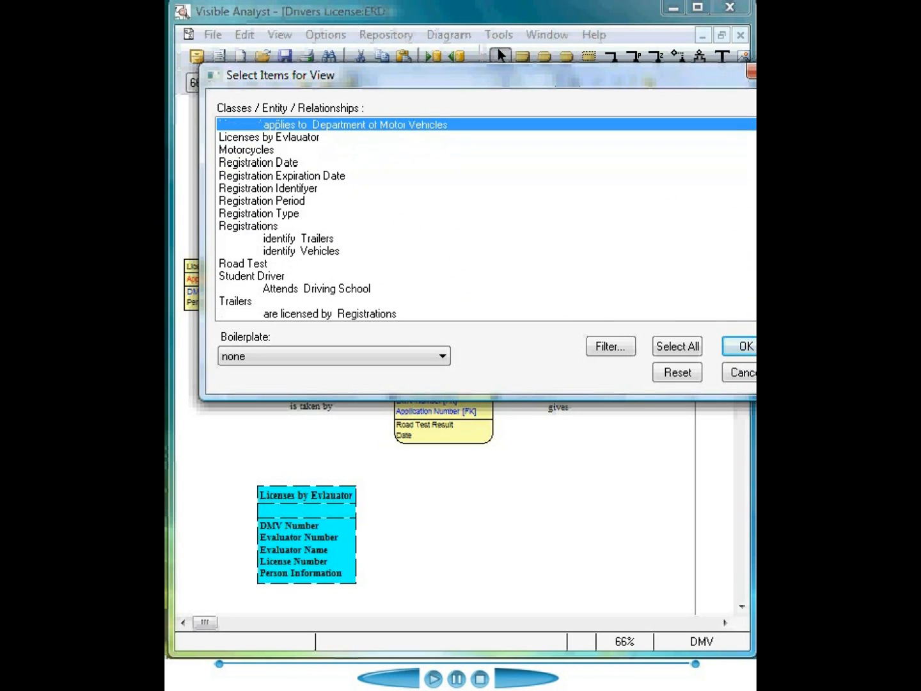
pyautogui.click(262, 227)
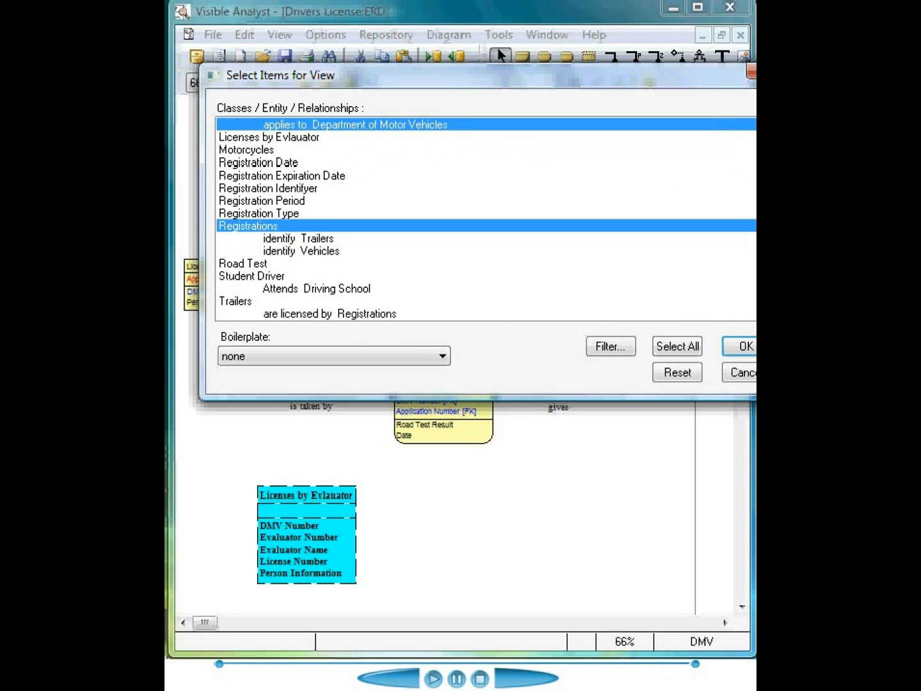
pyautogui.click(744, 348)
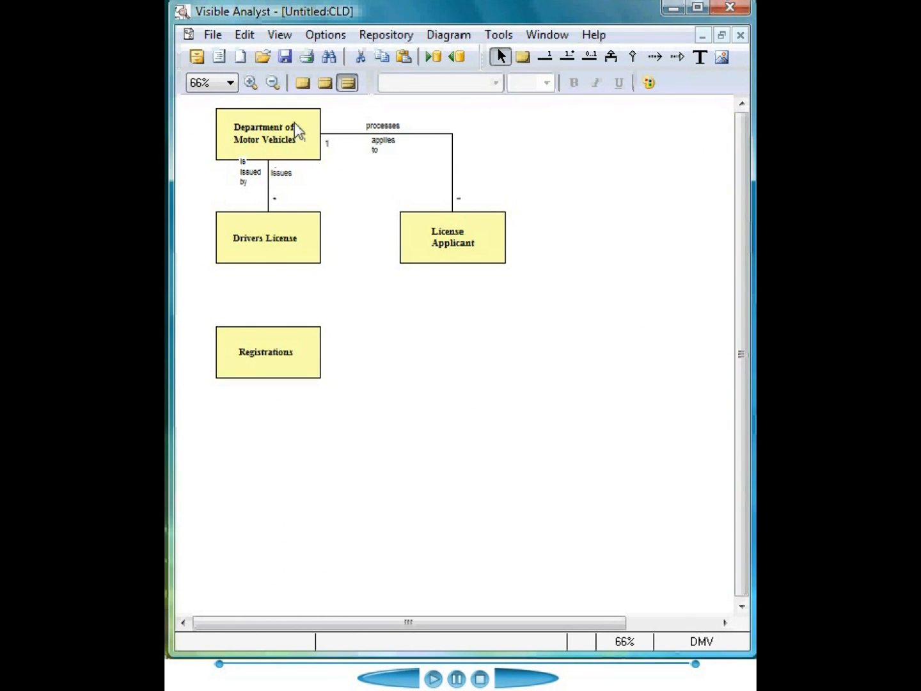
# Save the untitled class diagram under the name "new".
pyautogui.click(285, 54)
pyautogui.write('new')
pyautogui.press('Return')
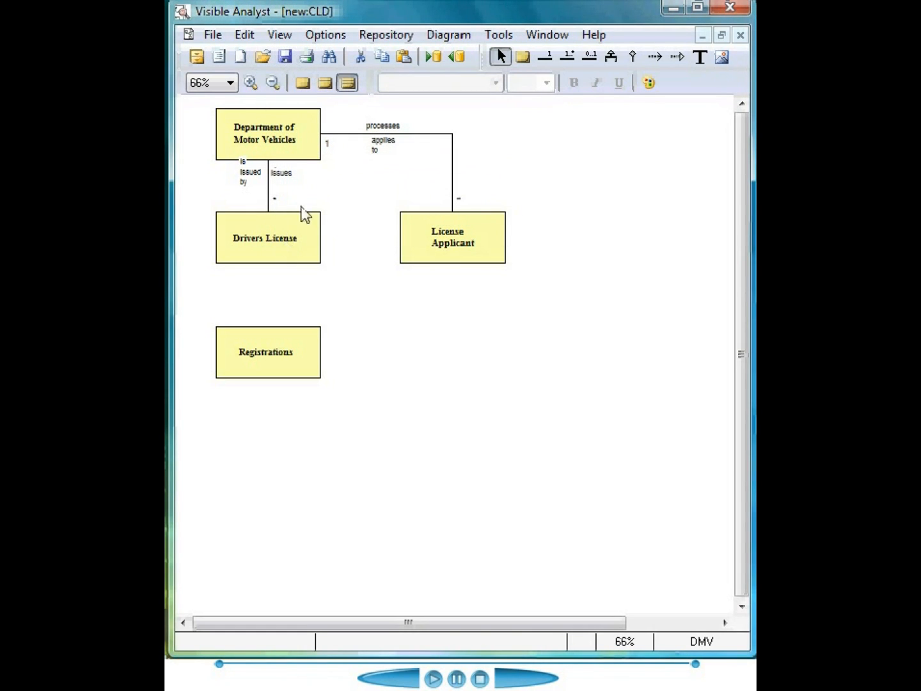
# Review the Department of Motor Vehicles class definition, including its locations, links and methods/friends, and close it.
pyautogui.click(302, 153)
pyautogui.doubleClick(303, 153)
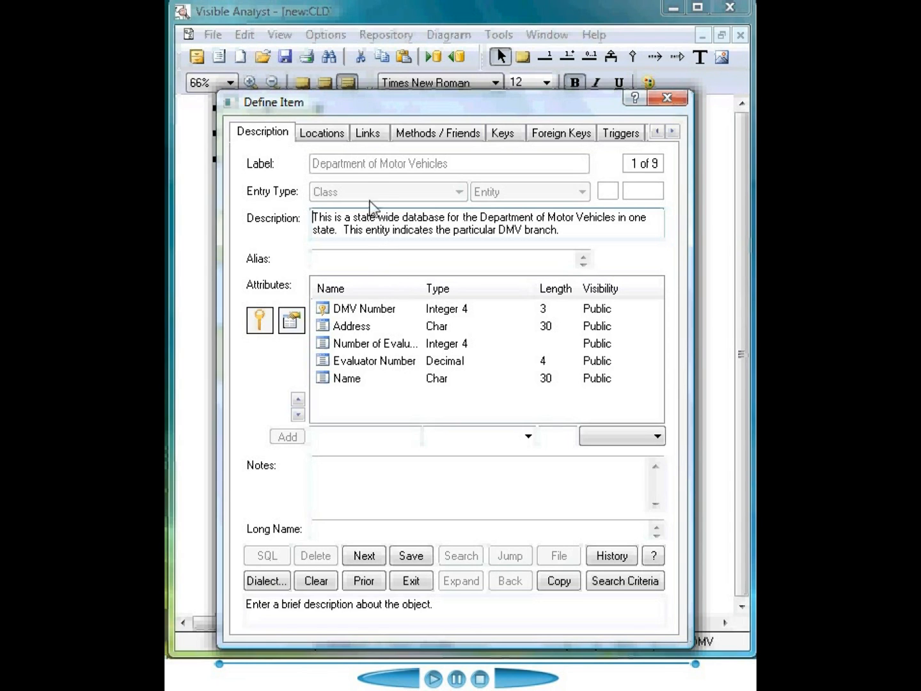
pyautogui.click(338, 139)
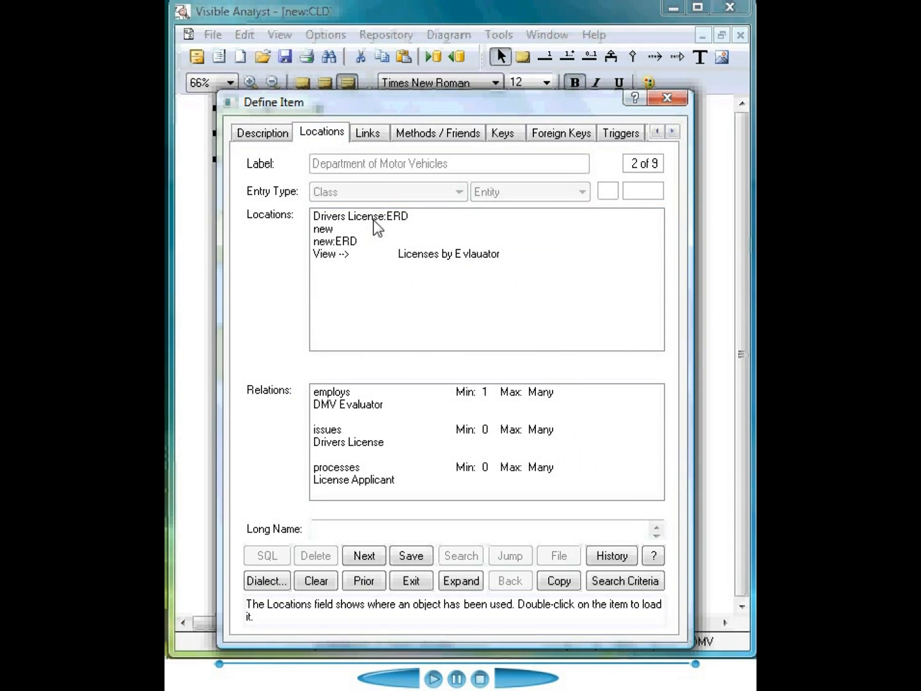
pyautogui.click(377, 135)
pyautogui.click(427, 139)
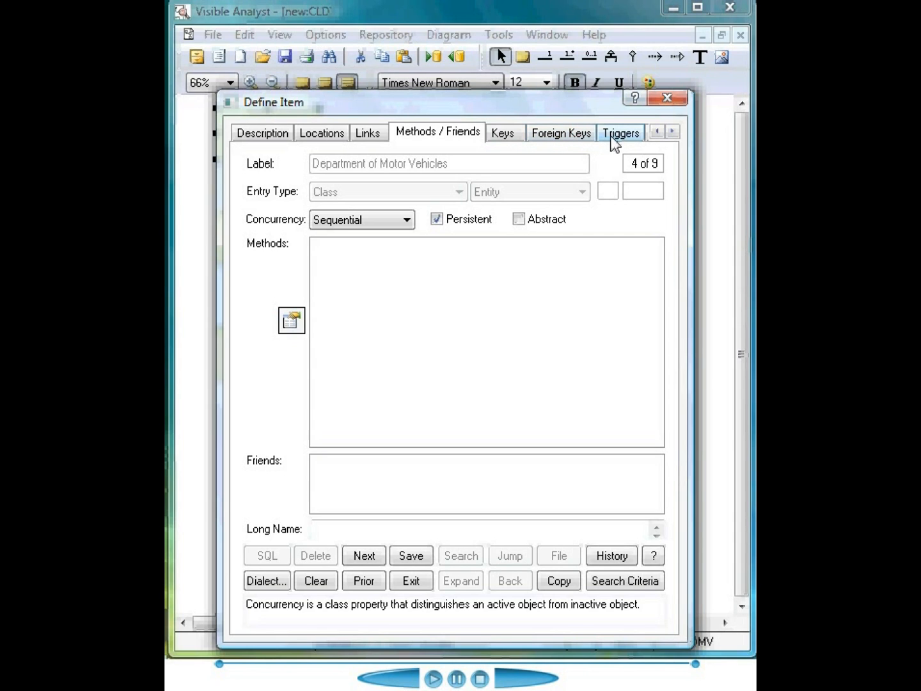
pyautogui.click(411, 581)
pyautogui.click(392, 479)
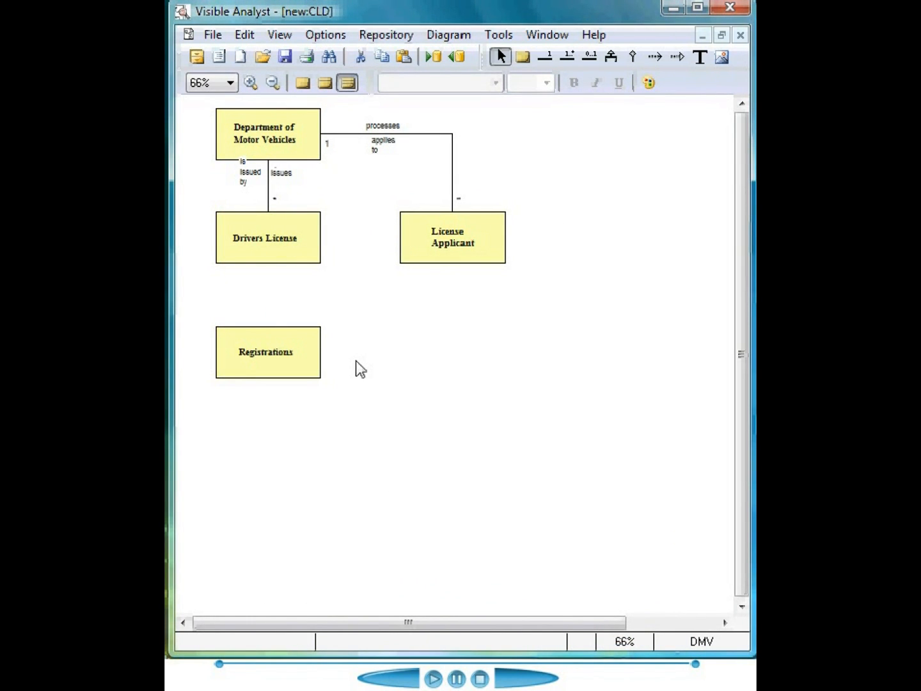
# Check which diagram types the Drivers License class can be exploded to, without creating a diagram.
pyautogui.rightClick(294, 249)
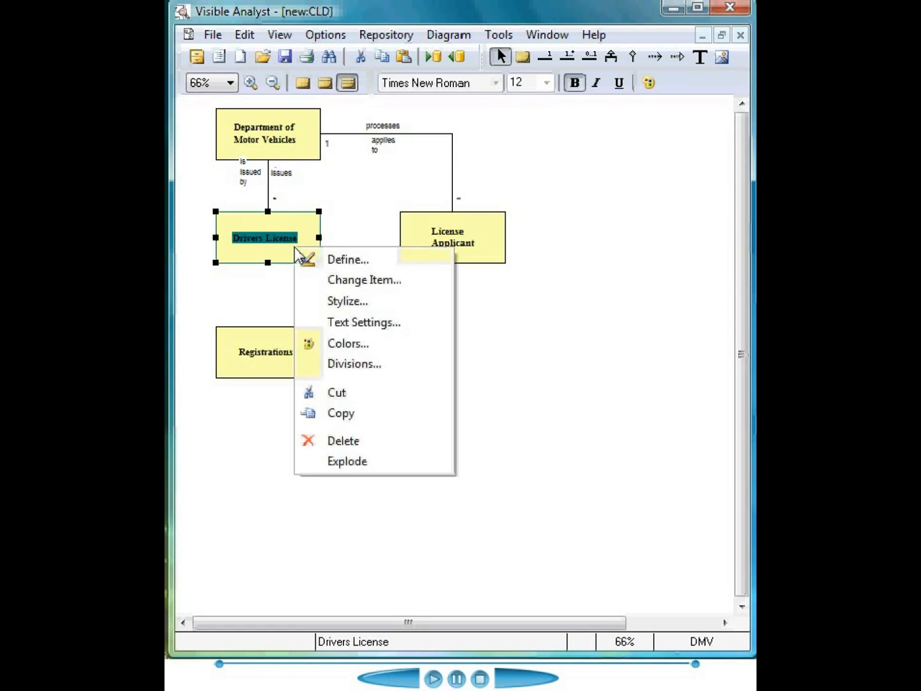
pyautogui.click(347, 461)
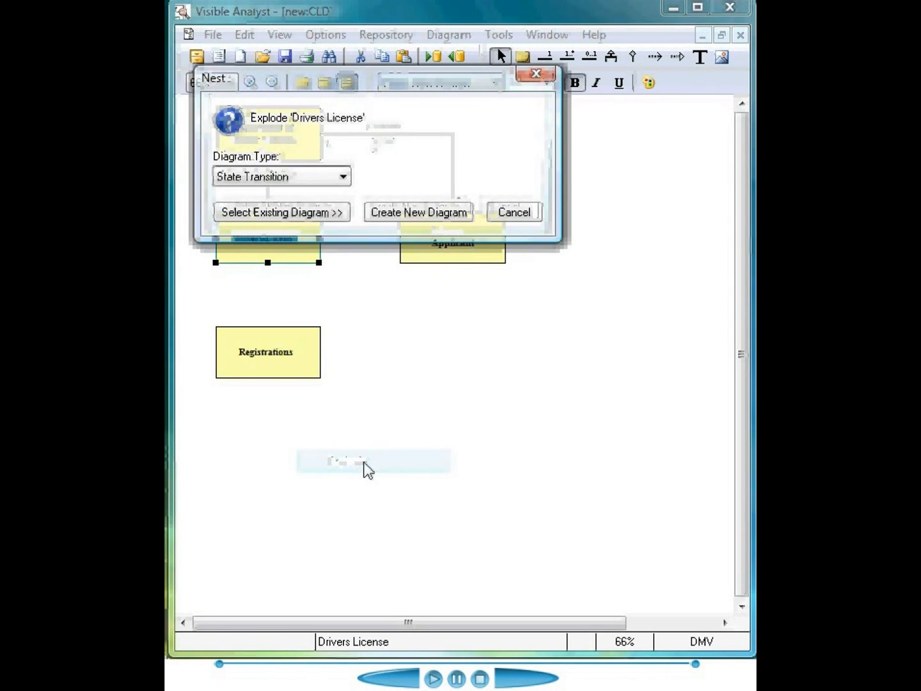
pyautogui.click(342, 176)
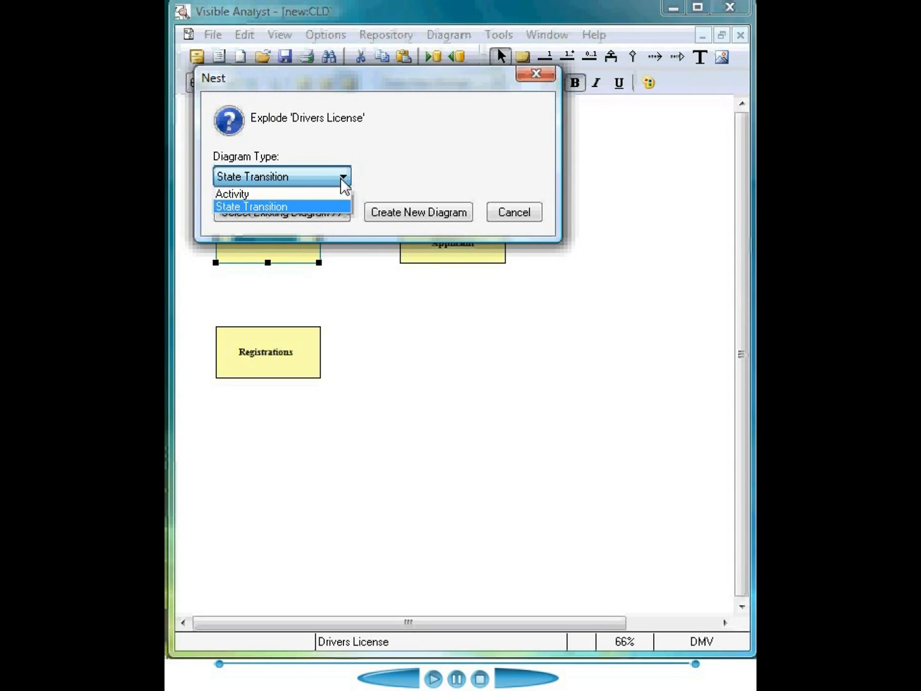
pyautogui.click(346, 140)
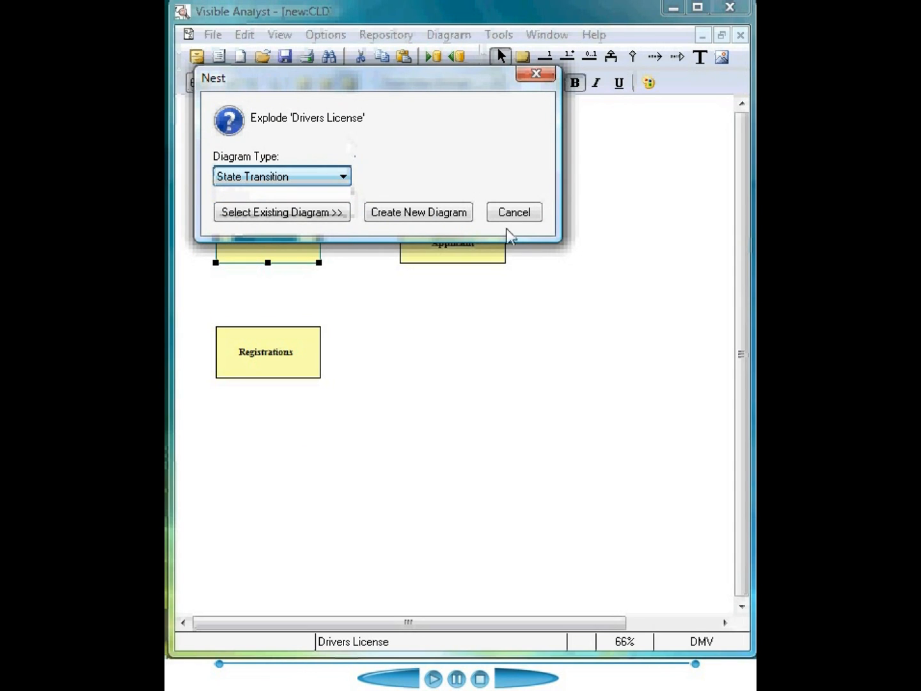
pyautogui.click(515, 213)
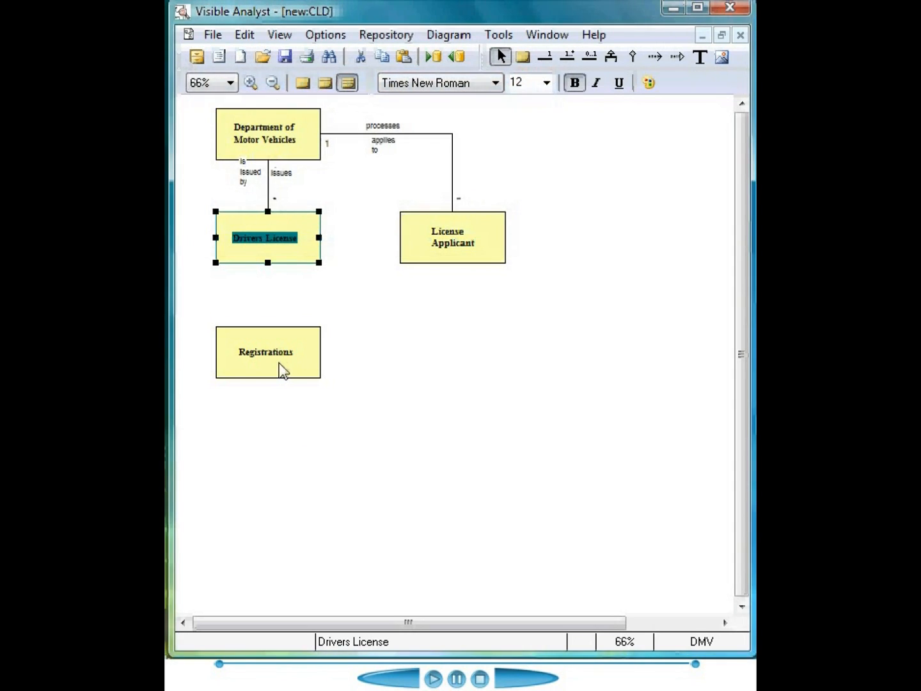
# Explode the Registrations class to view its nested state transition diagram, and return to the class diagram.
pyautogui.rightClick(285, 360)
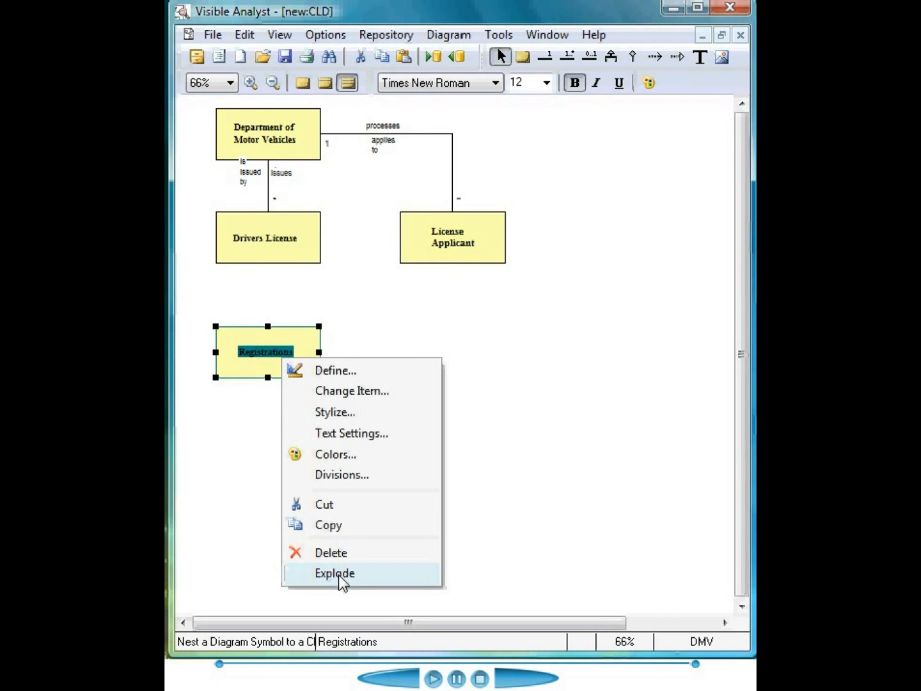
pyautogui.click(339, 574)
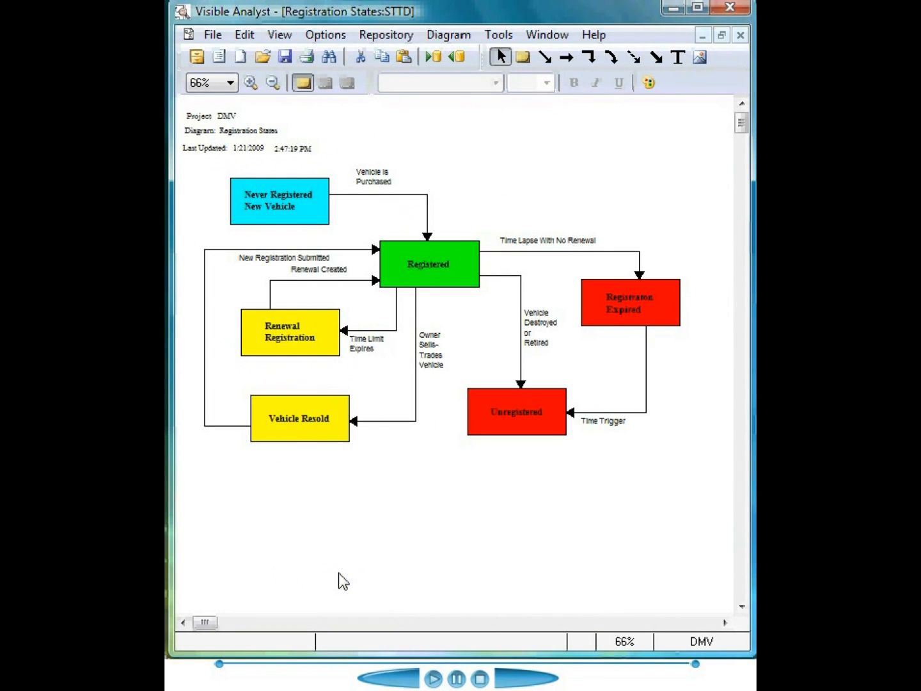
pyautogui.click(740, 35)
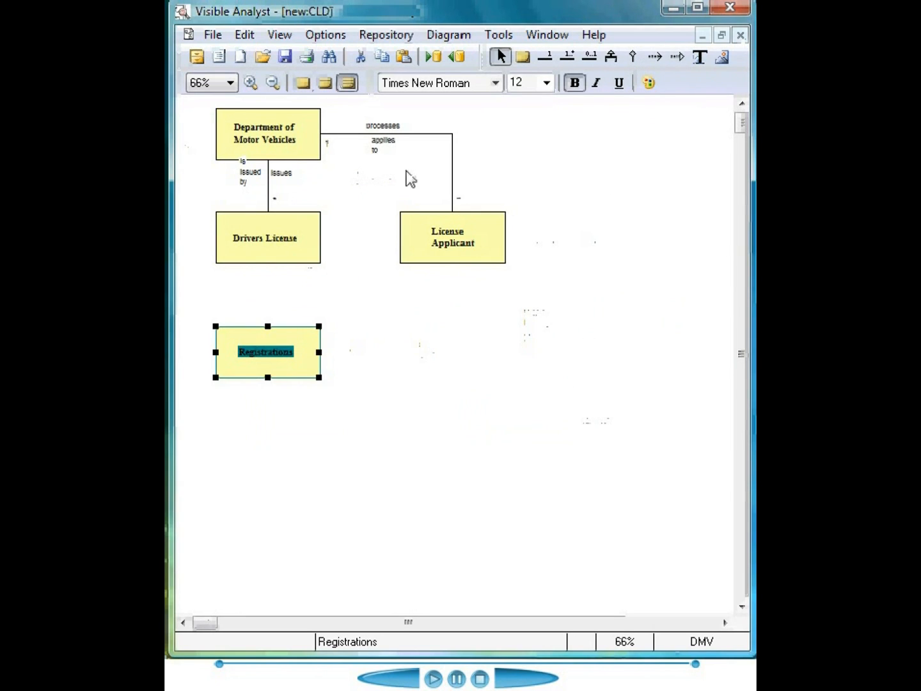
# Set the class diagram view options to show public, private and protected attributes with their data types.
pyautogui.rightClick(343, 187)
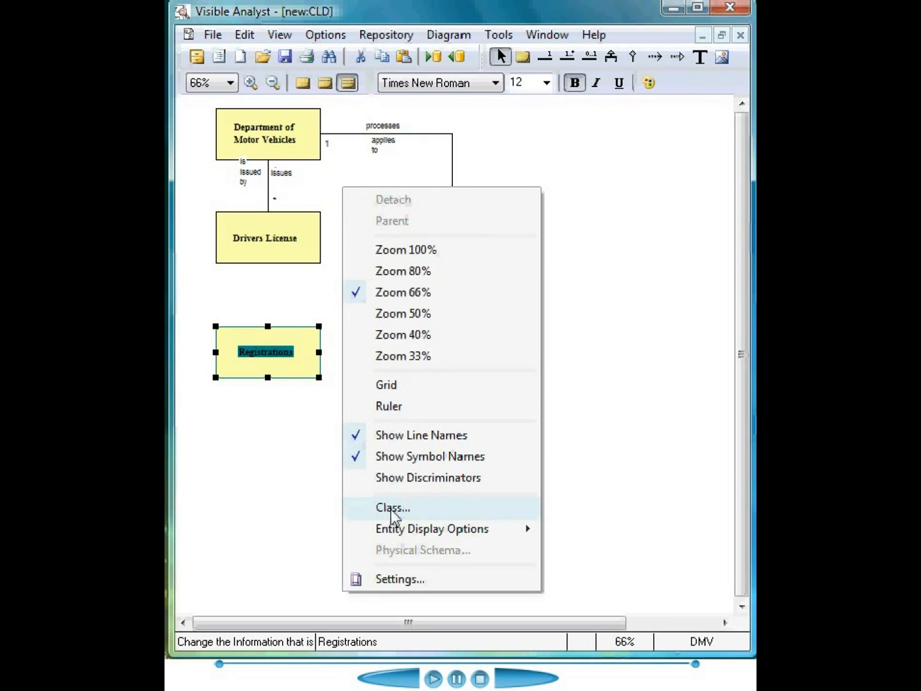
pyautogui.click(391, 510)
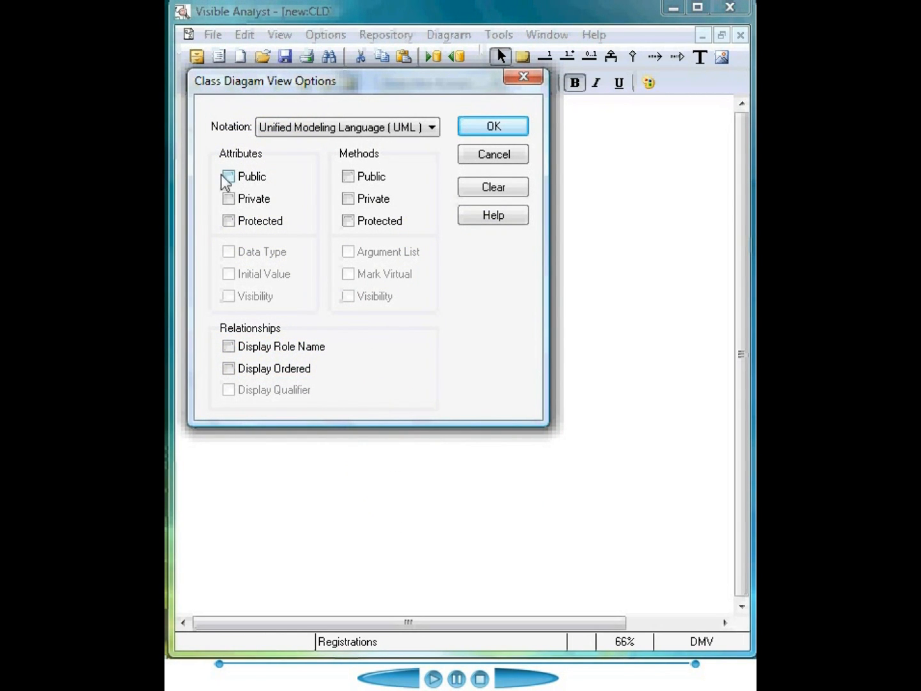
pyautogui.click(229, 177)
pyautogui.click(229, 198)
pyautogui.click(229, 221)
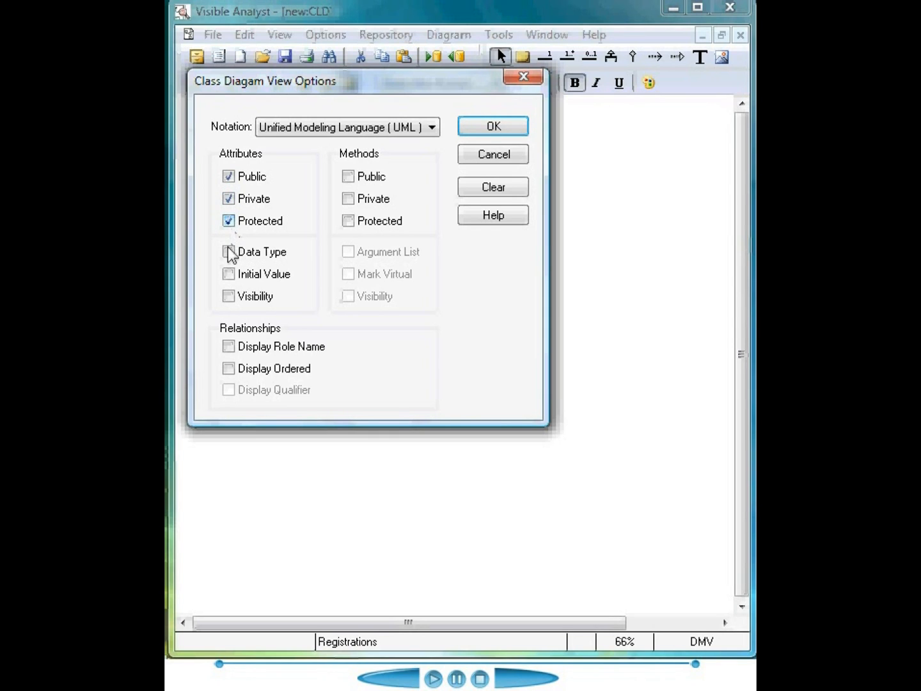
pyautogui.click(229, 252)
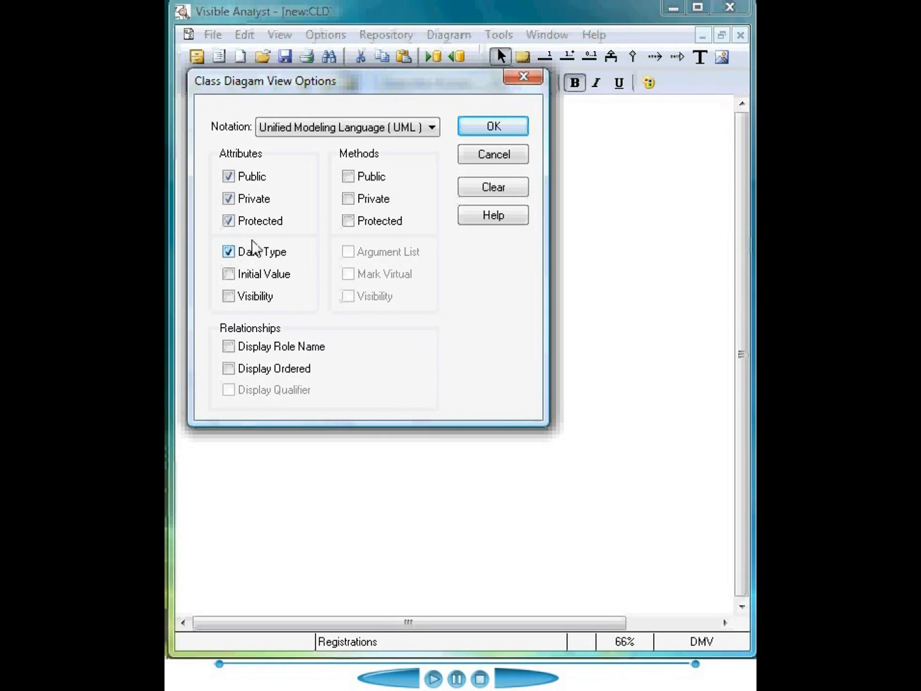
# Show public and private methods with their argument lists and apply the class view options.
pyautogui.click(350, 177)
pyautogui.click(351, 198)
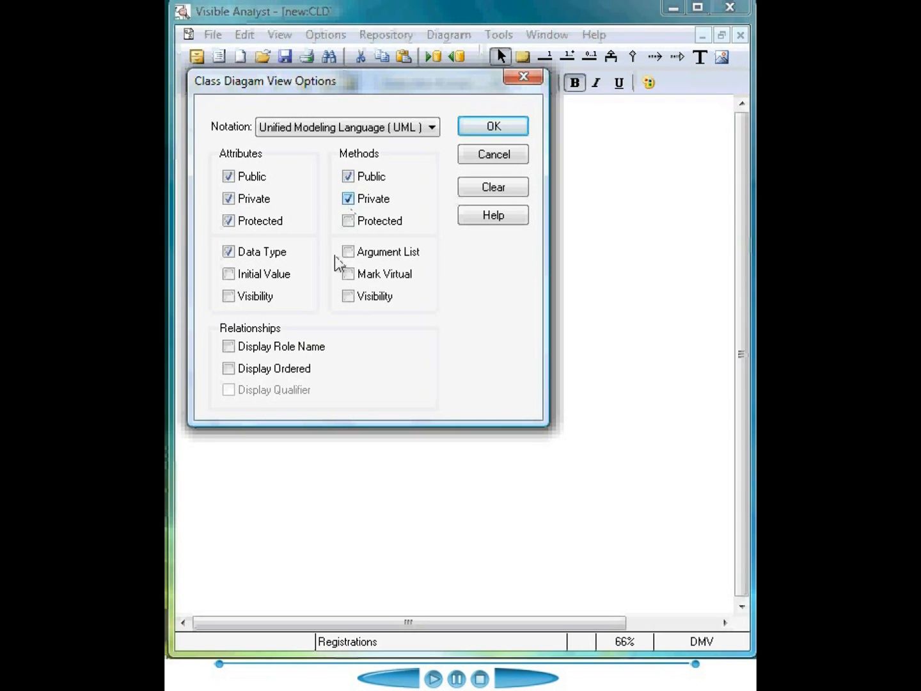
pyautogui.click(349, 252)
pyautogui.click(479, 127)
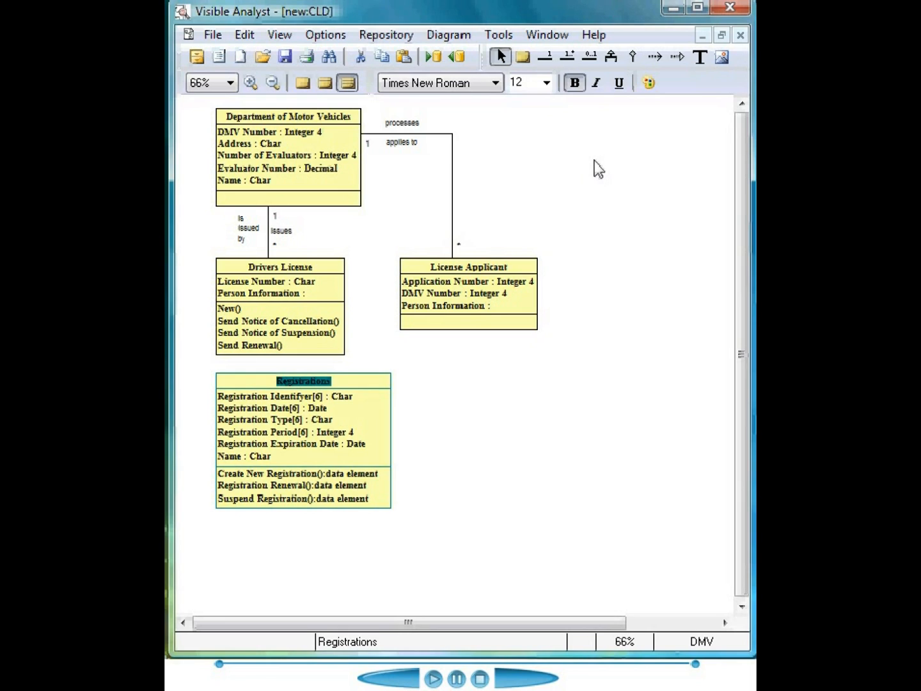
# Close the new class diagram and open the License Testing Use Case diagram from the project's diagram list.
pyautogui.click(740, 35)
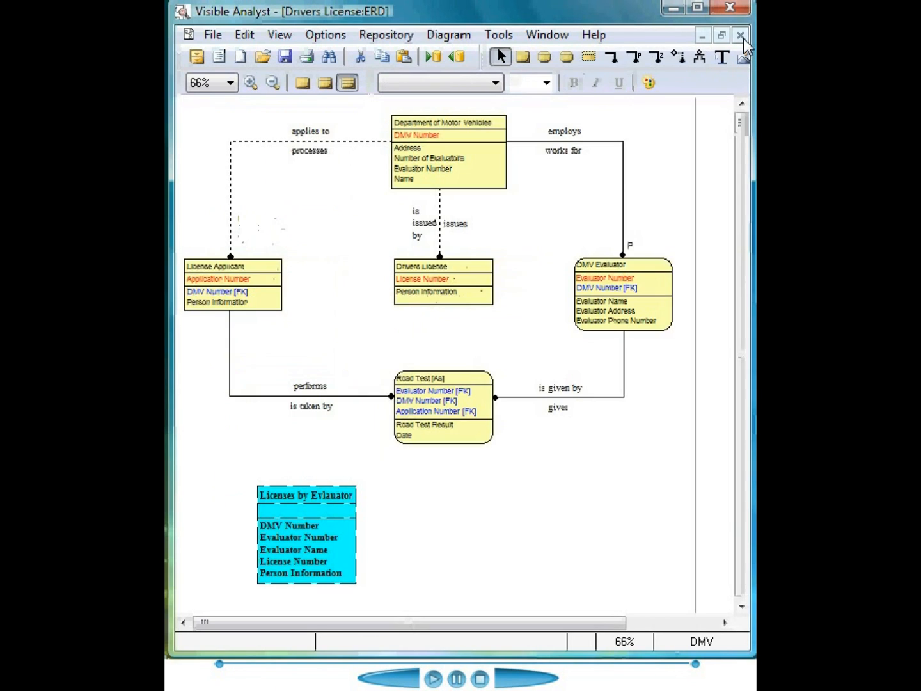
pyautogui.click(547, 37)
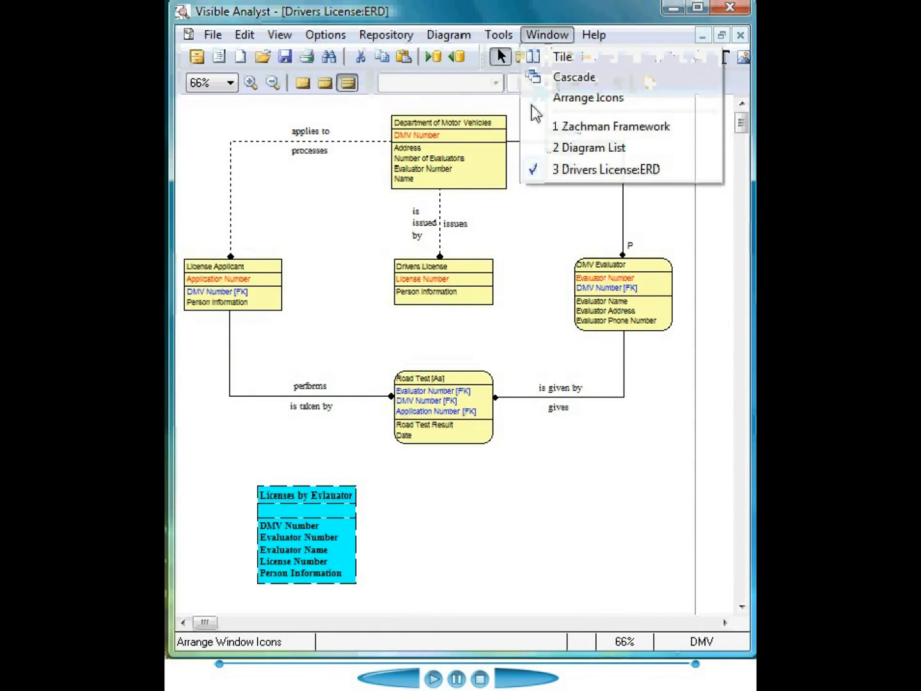
pyautogui.click(554, 148)
pyautogui.doubleClick(260, 456)
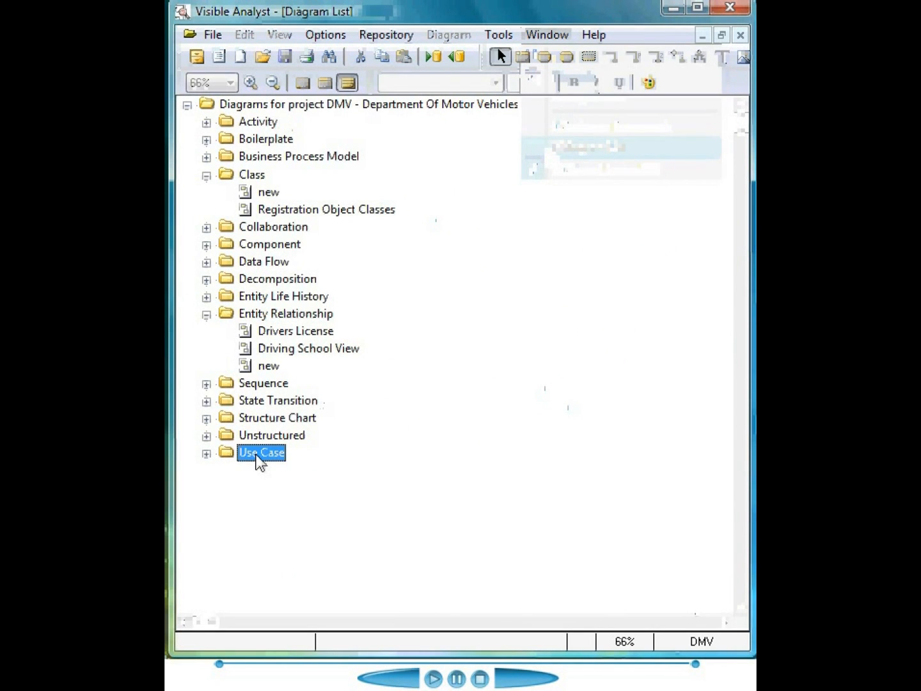
pyautogui.click(270, 476)
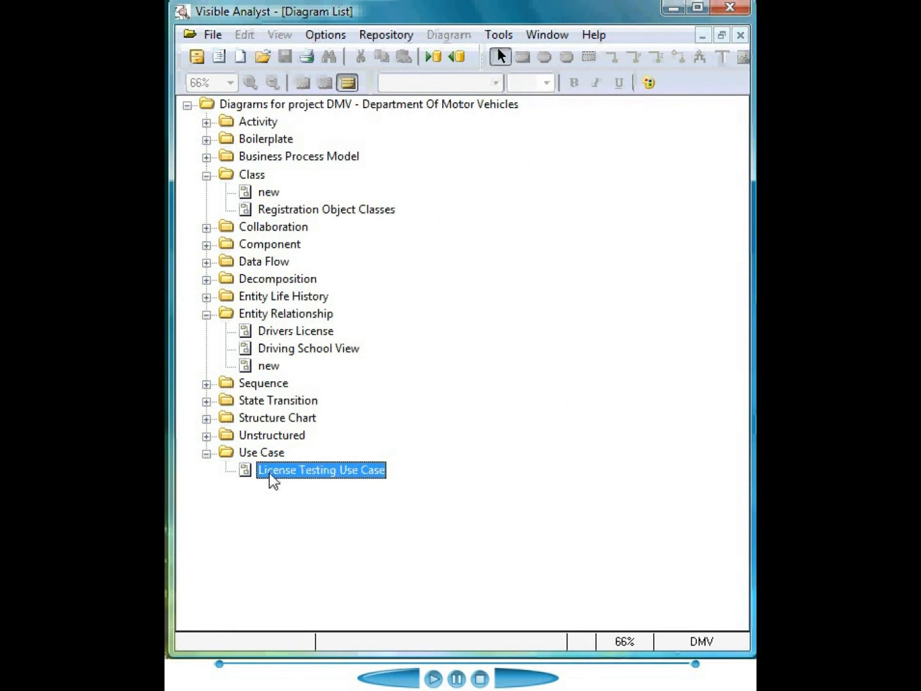
pyautogui.doubleClick(270, 475)
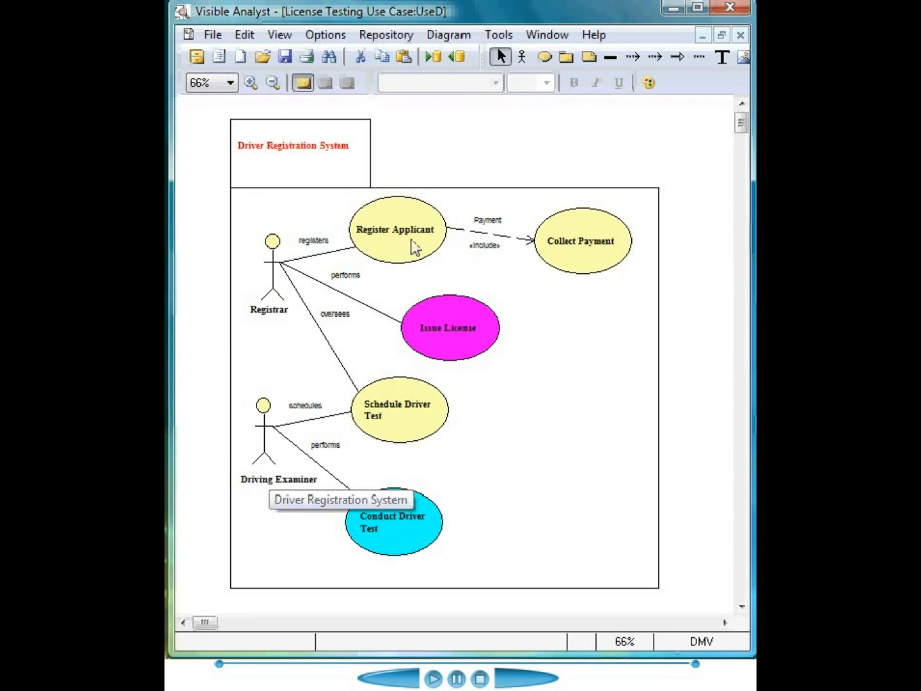
# Check which diagram type the Driver Registration System boundary can be exploded to, without creating a diagram.
pyautogui.rightClick(529, 301)
pyautogui.click(579, 518)
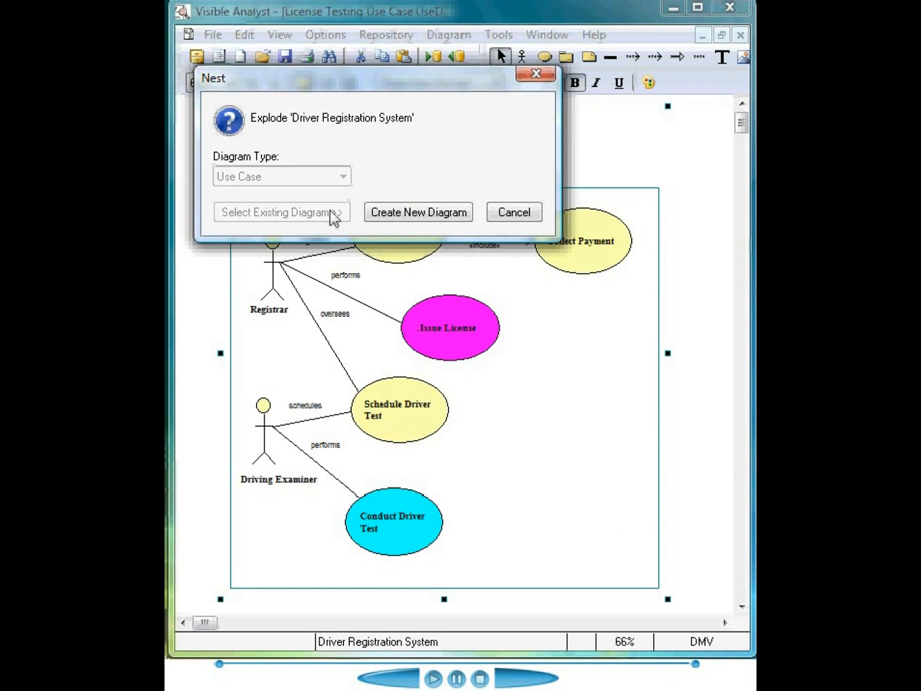
pyautogui.click(506, 215)
# Check which diagram types the Register Applicant use case can be exploded to, without linking or creating a diagram.
pyautogui.rightClick(417, 217)
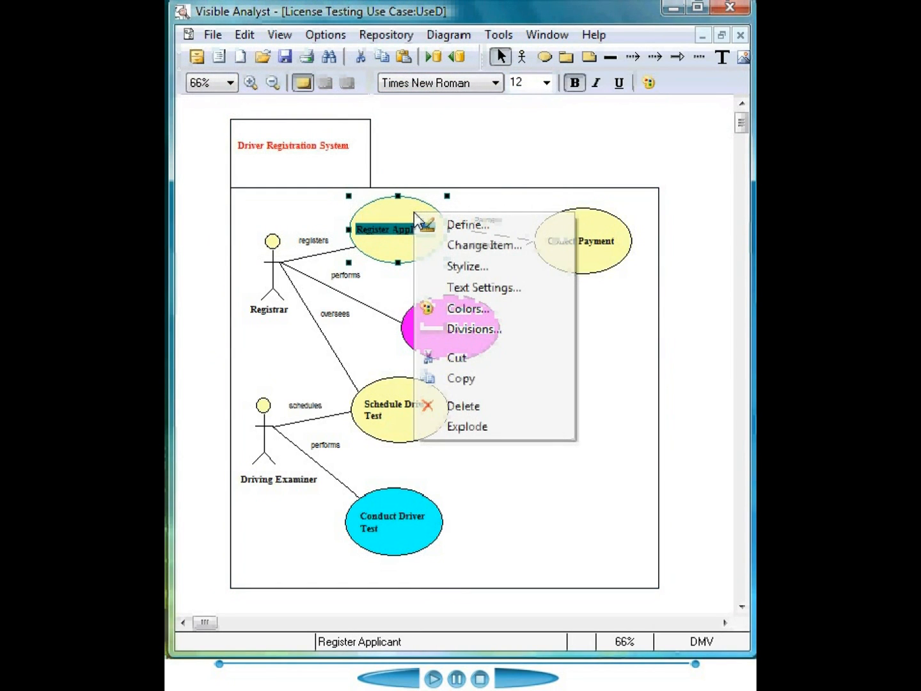
pyautogui.click(475, 428)
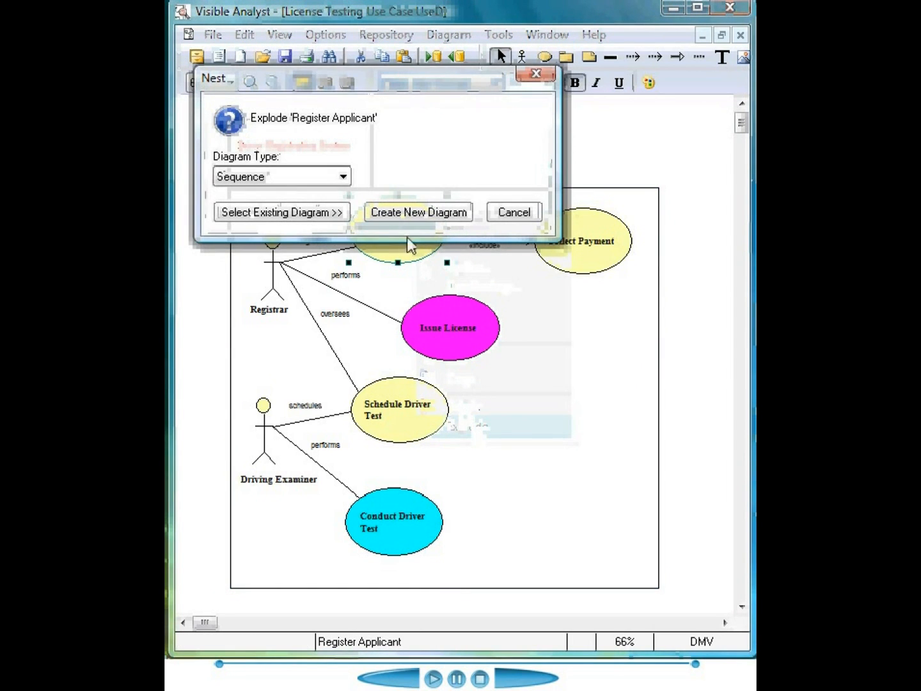
pyautogui.click(343, 177)
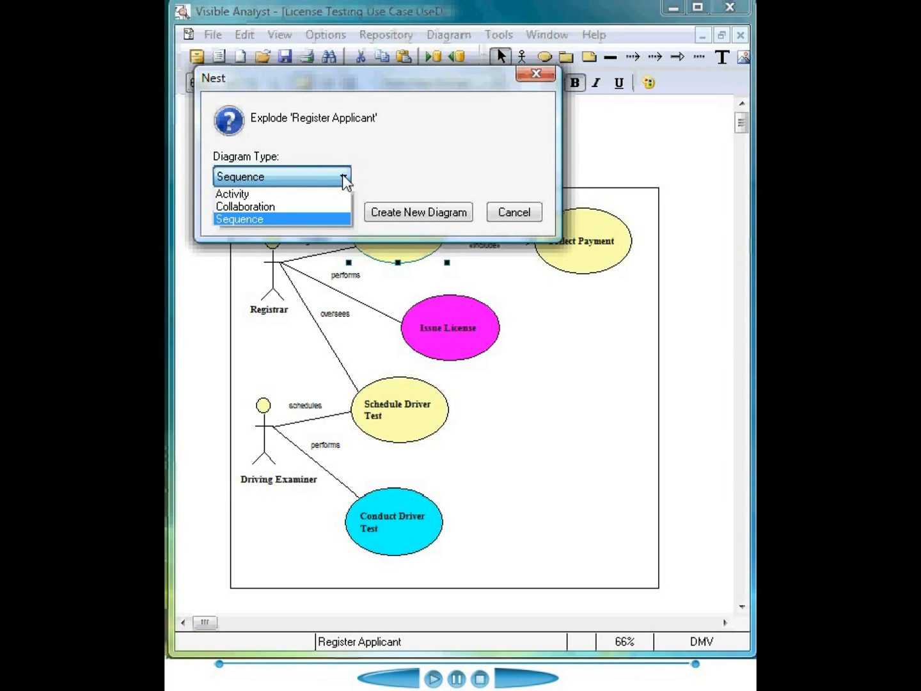
pyautogui.click(504, 217)
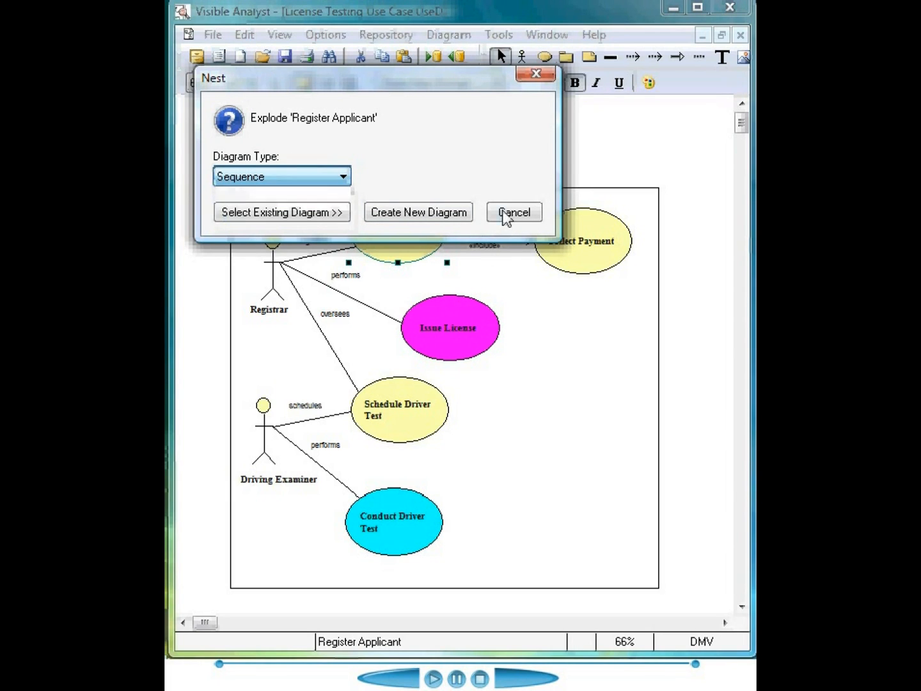
pyautogui.click(505, 216)
# Explode the Issue License use case to view its nested collaboration diagram.
pyautogui.rightClick(450, 337)
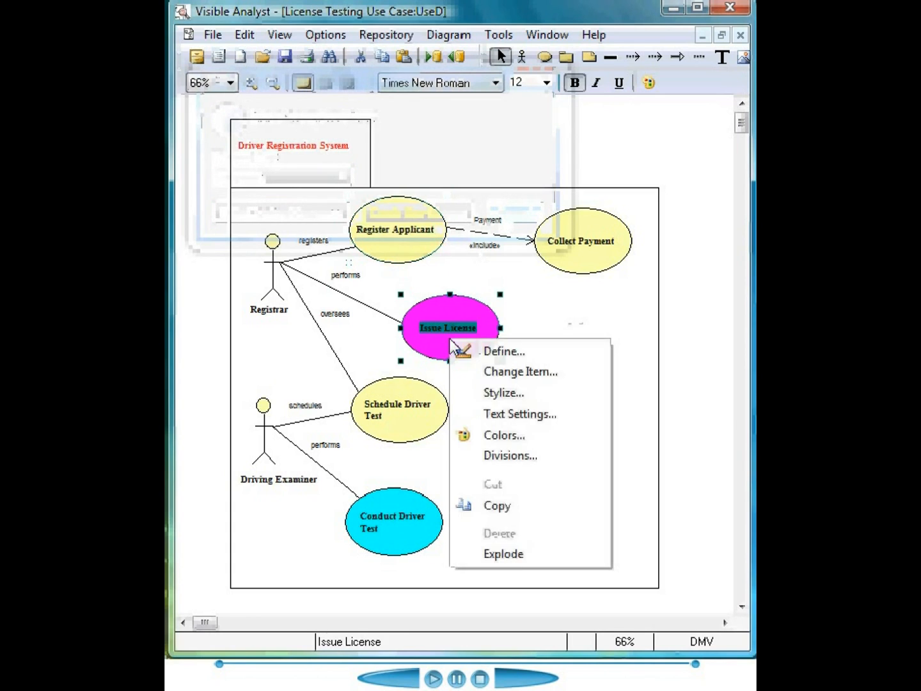
pyautogui.click(533, 554)
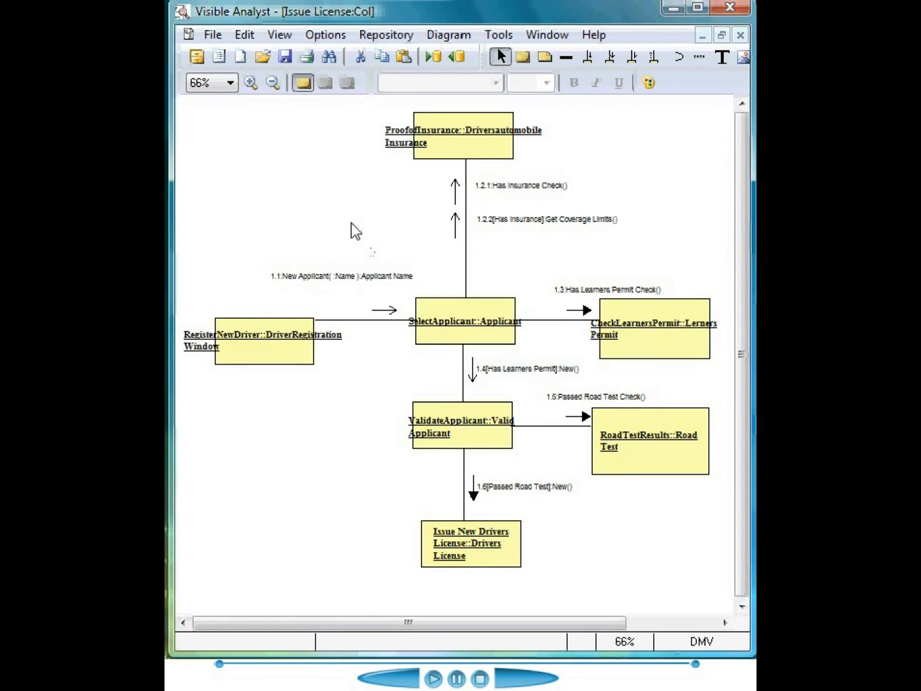
# Review the repository classes available for the ProofofInsurance object without changing it, and close the collaboration diagram.
pyautogui.rightClick(459, 149)
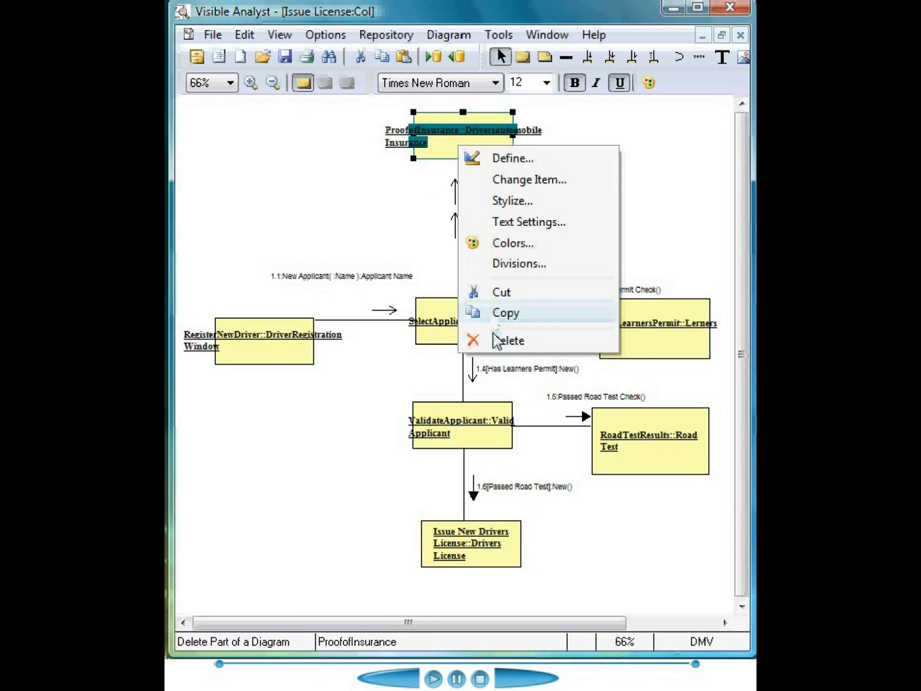
pyautogui.click(521, 180)
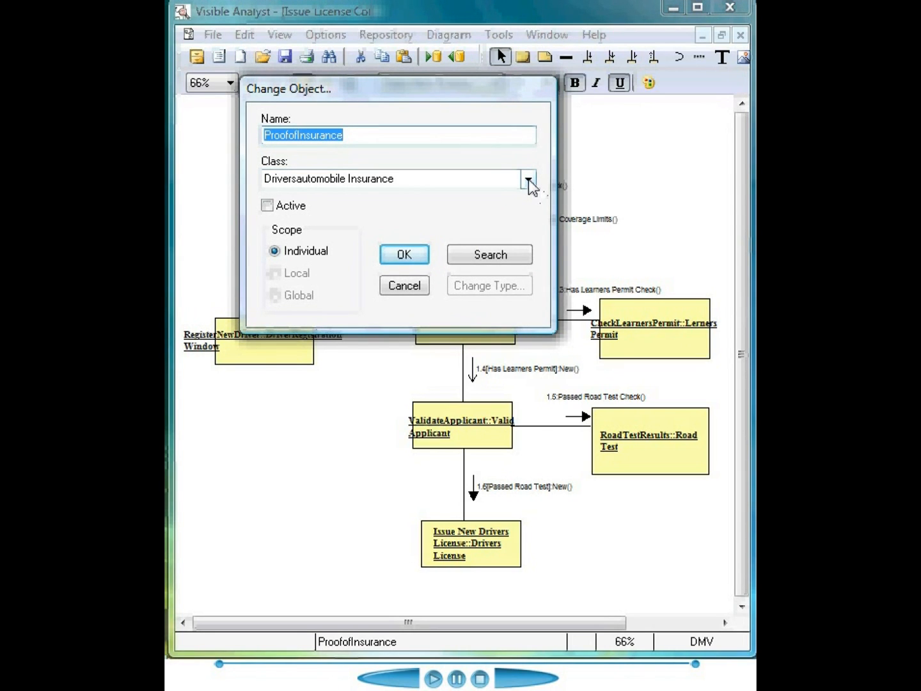
pyautogui.click(528, 180)
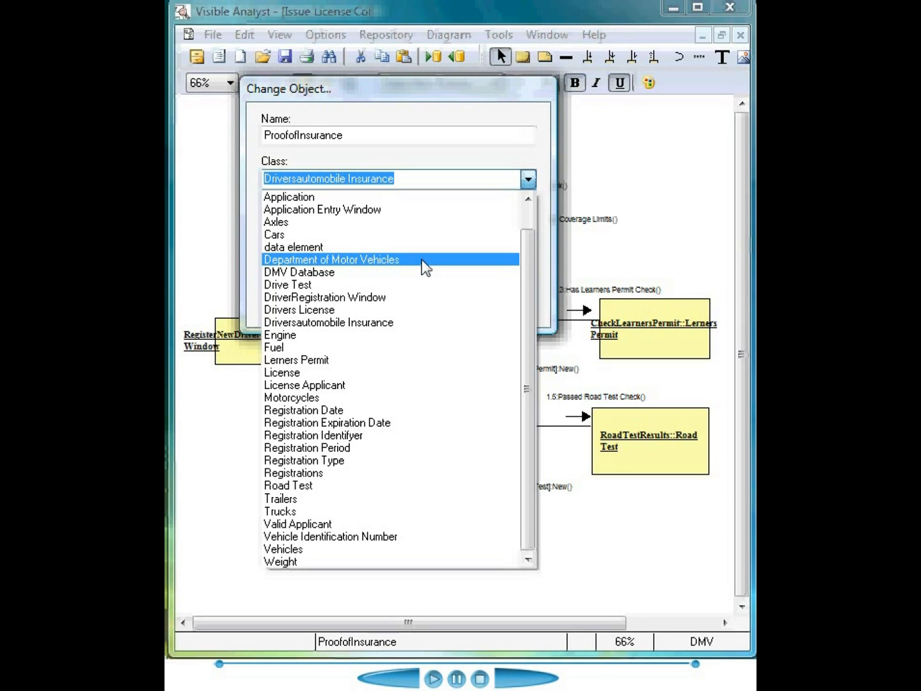
pyautogui.click(428, 110)
pyautogui.click(401, 285)
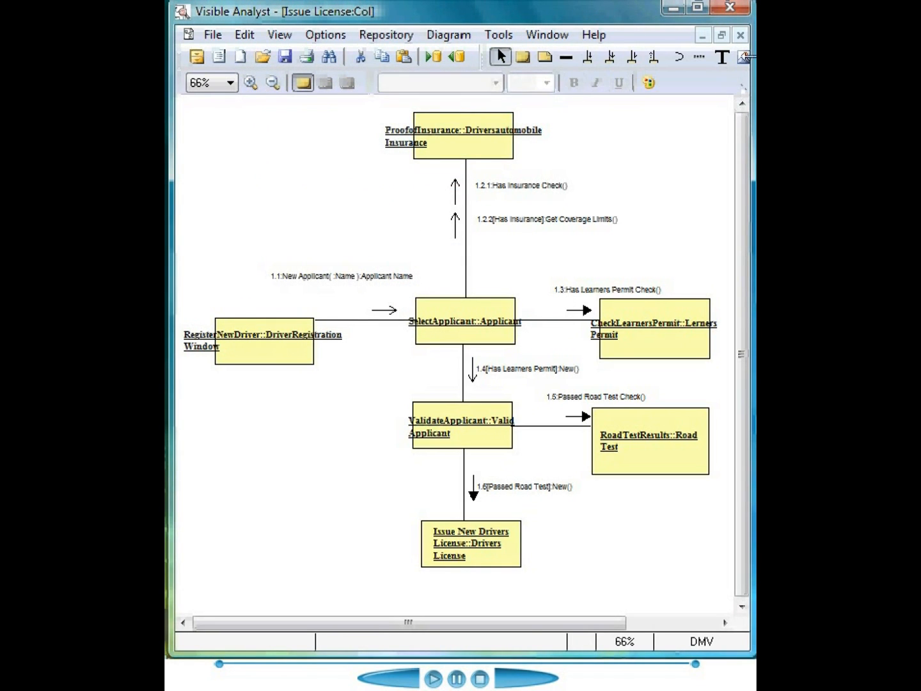
pyautogui.click(739, 35)
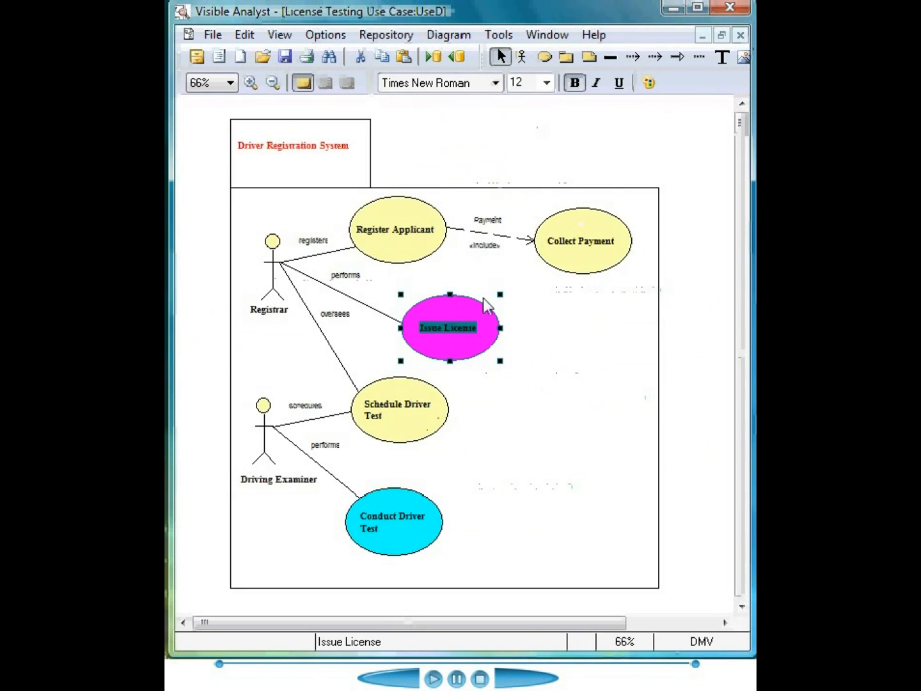
# Explode the Schedule Driver Test use case to the existing sequence diagram DMV Sequence Diagram as its child diagram.
pyautogui.rightClick(396, 419)
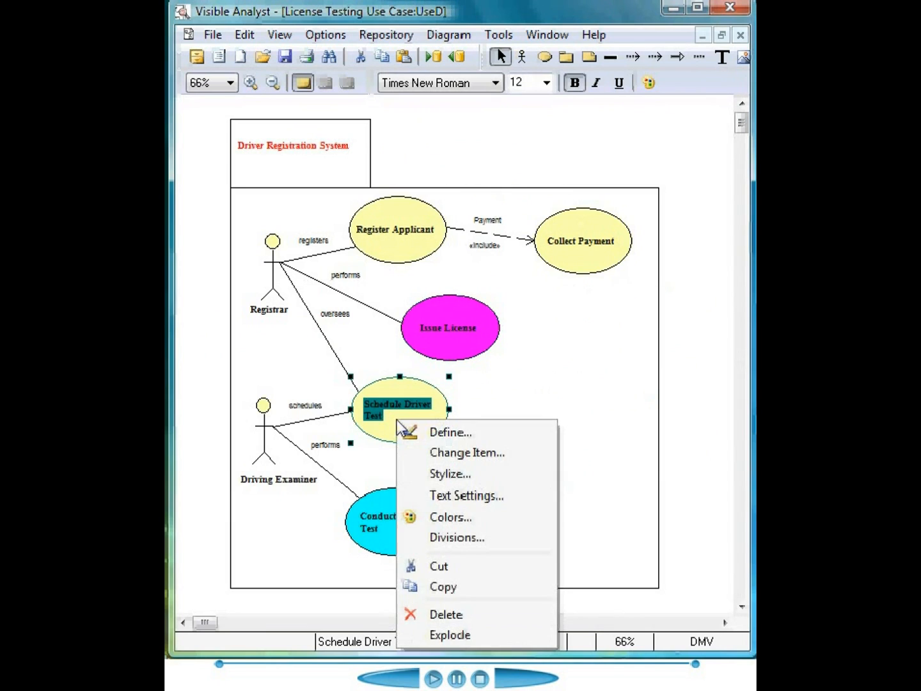
pyautogui.click(455, 637)
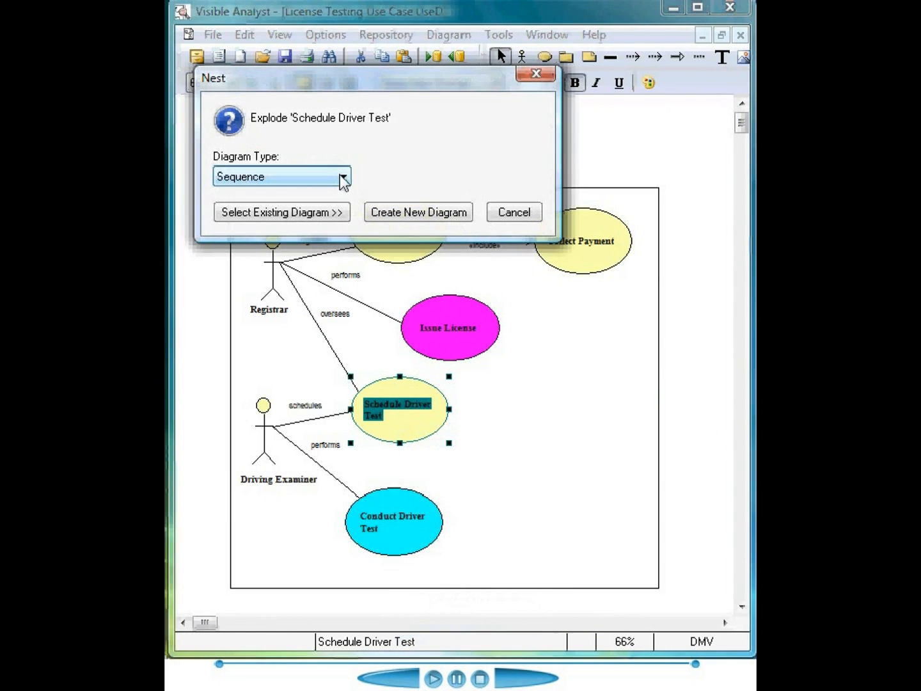
pyautogui.click(343, 179)
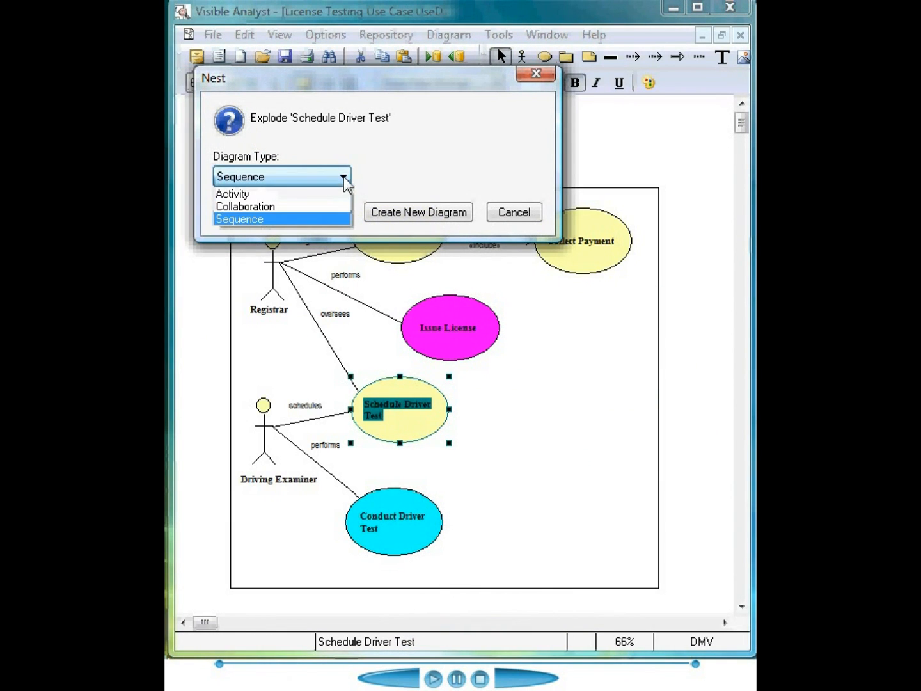
pyautogui.click(323, 220)
pyautogui.click(324, 213)
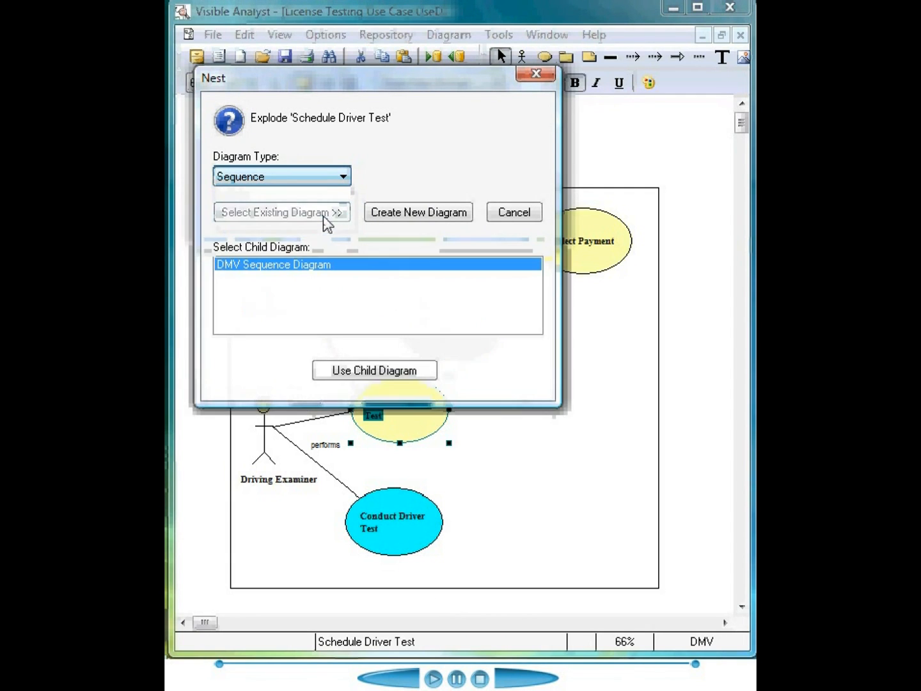
pyautogui.click(405, 374)
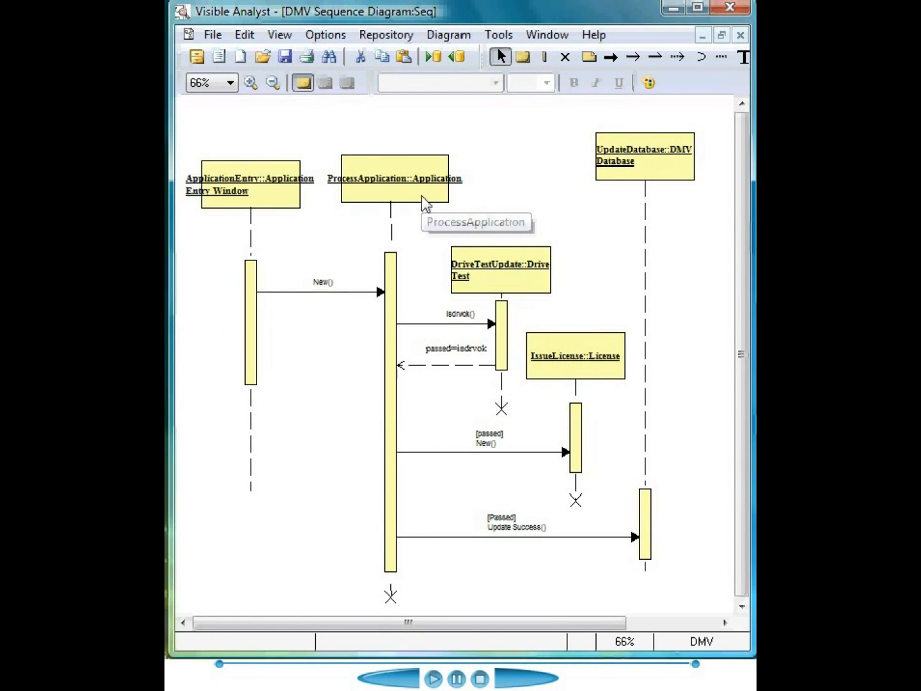
# Review the repository classes available for the ProcessApplication object in the sequence diagram, leaving its class assignment as is.
pyautogui.rightClick(421, 196)
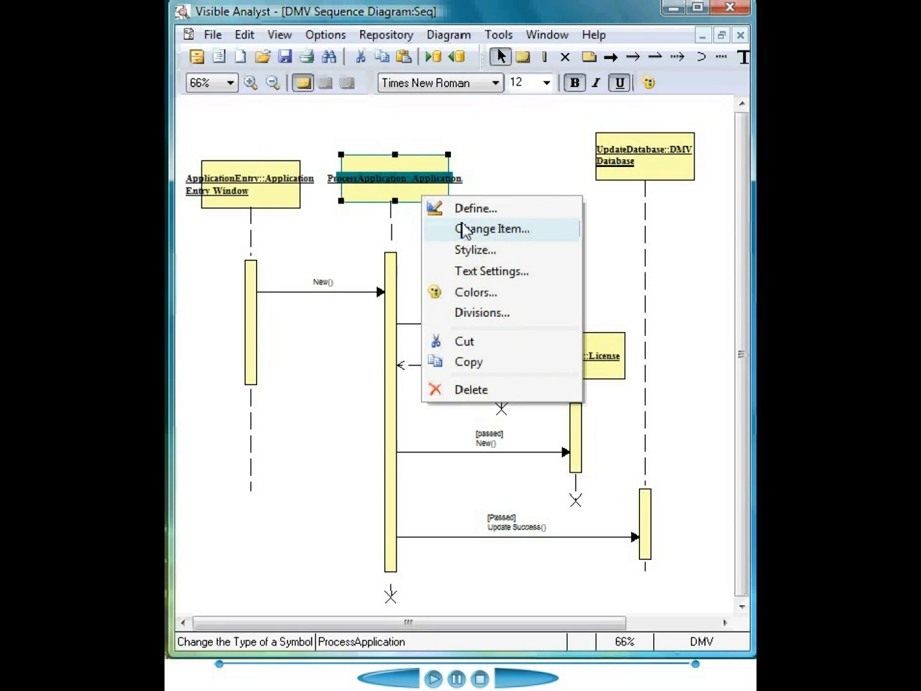
pyautogui.click(460, 229)
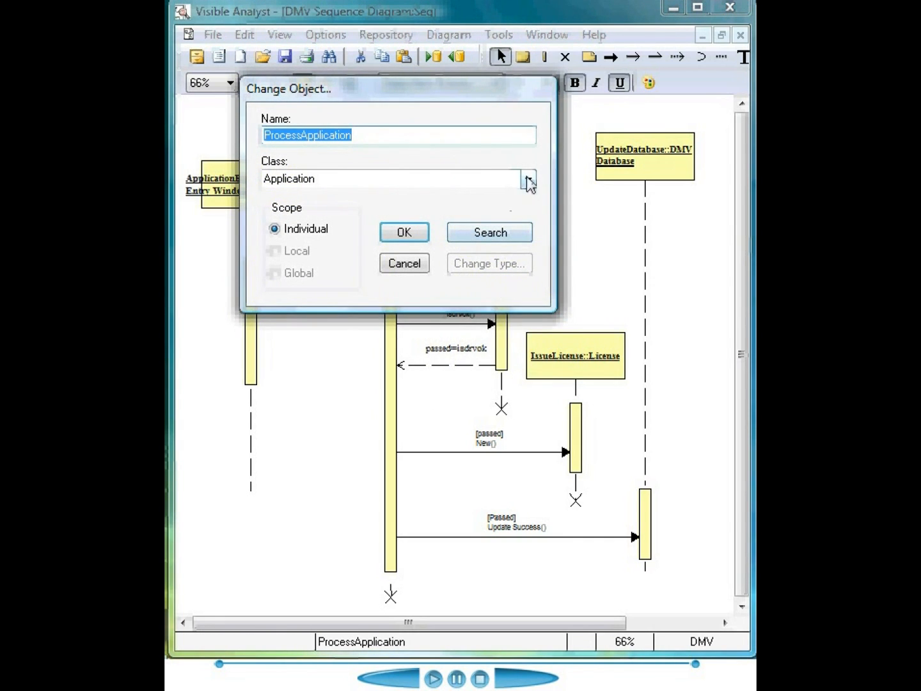
pyautogui.click(528, 180)
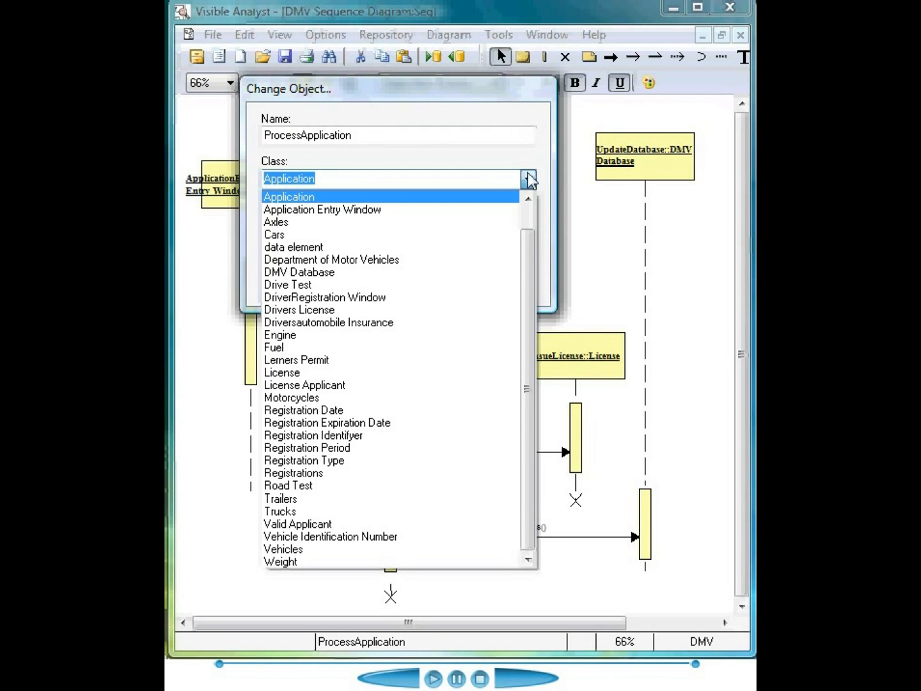
pyautogui.click(514, 99)
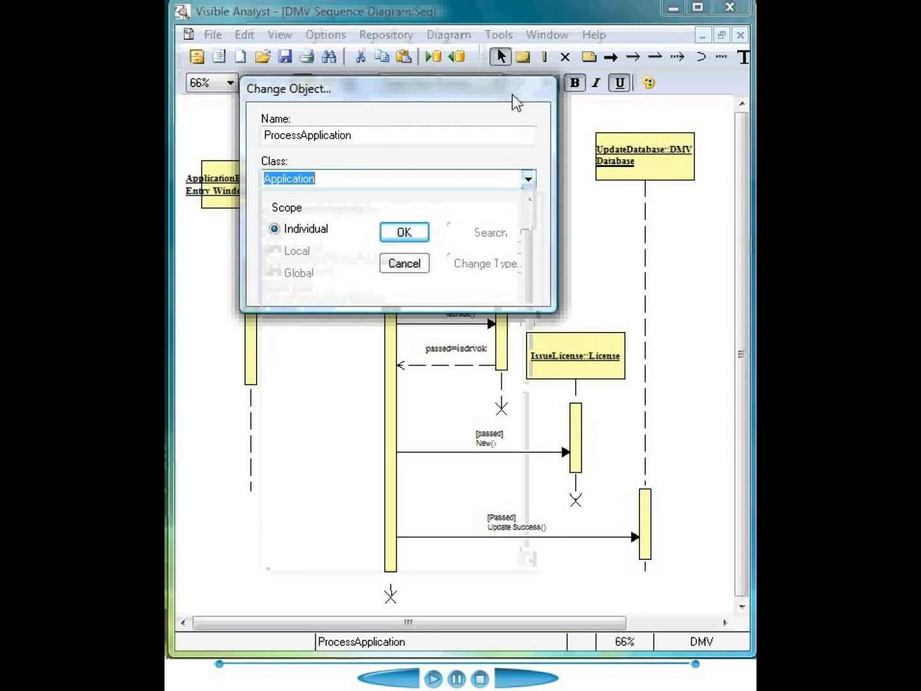
pyautogui.click(403, 264)
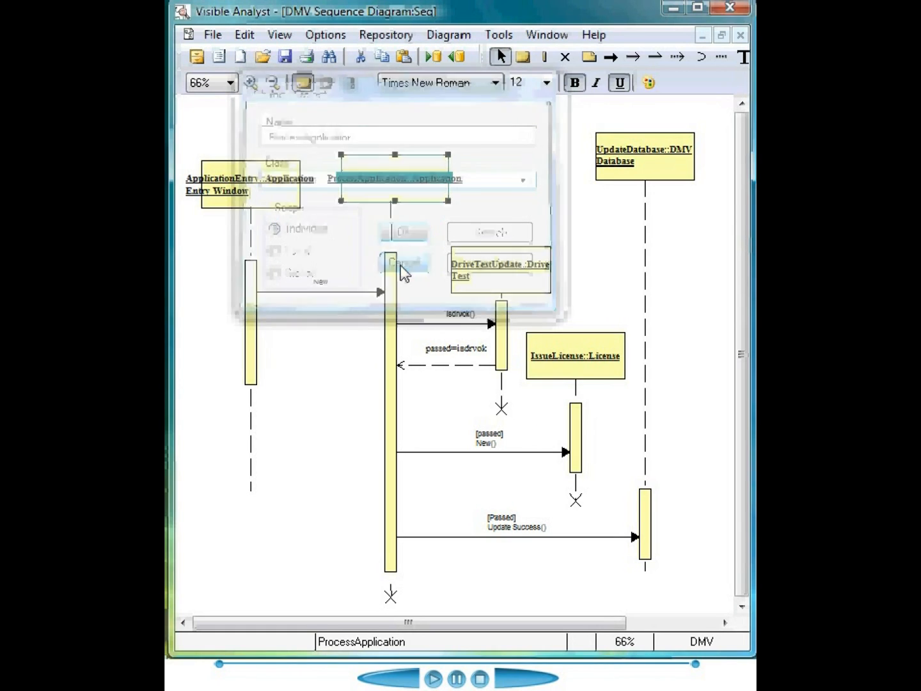